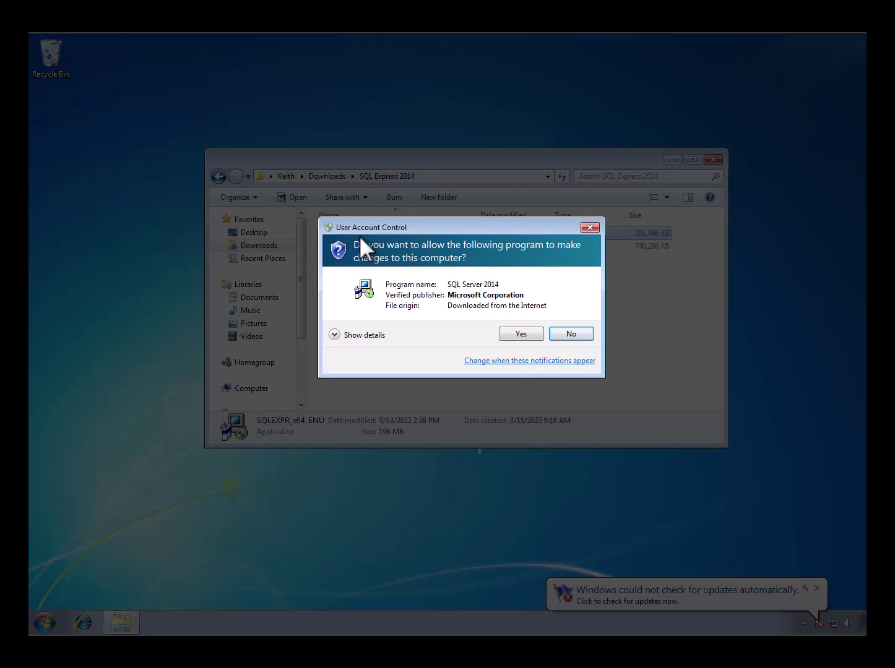
Allow the SQL Server 2014 setup to run, extract its files to the proposed directory, and start a new stand-alone installation.
{"action": "left_click", "coordinate": [530, 335]}
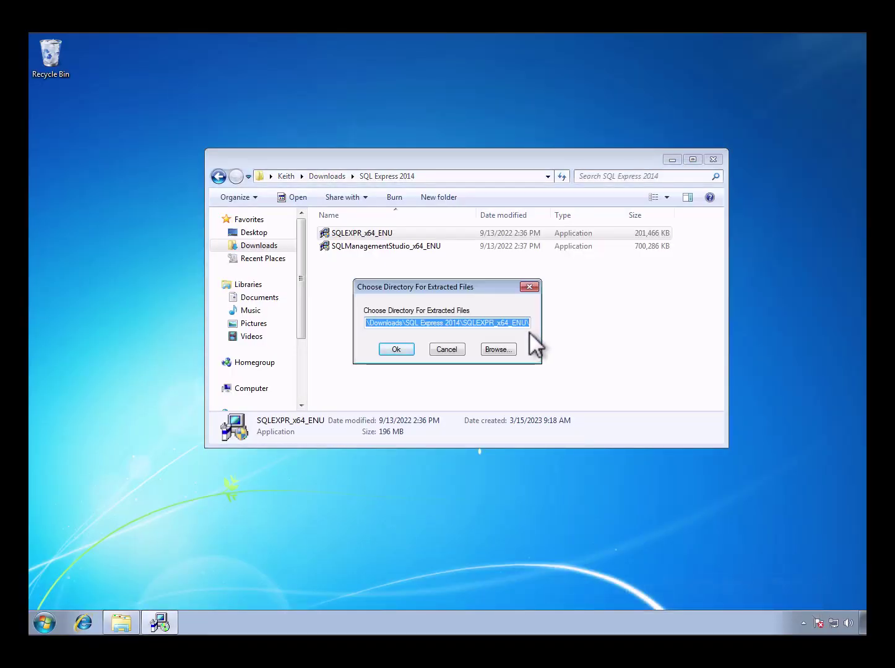
{"action": "left_click", "coordinate": [406, 354]}
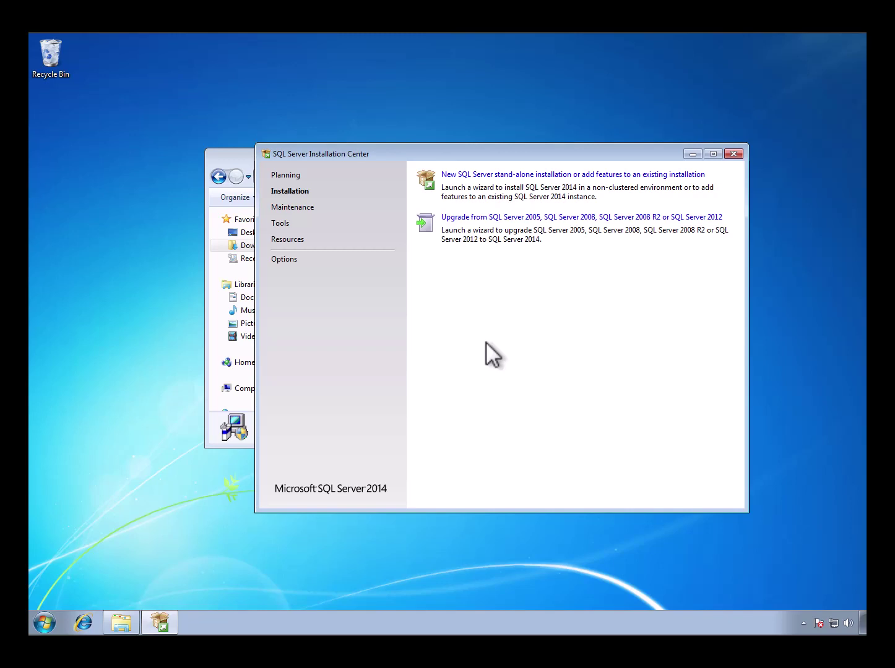
{"action": "left_click", "coordinate": [526, 174]}
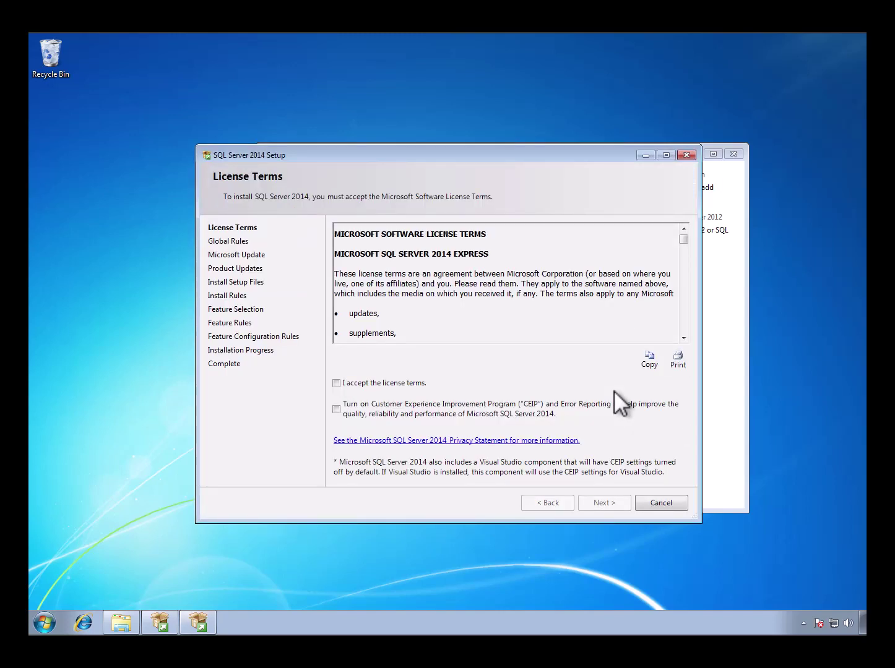
Accept the license terms and proceed to feature selection without using Microsoft Update to check for updates.
{"action": "left_click", "coordinate": [336, 383]}
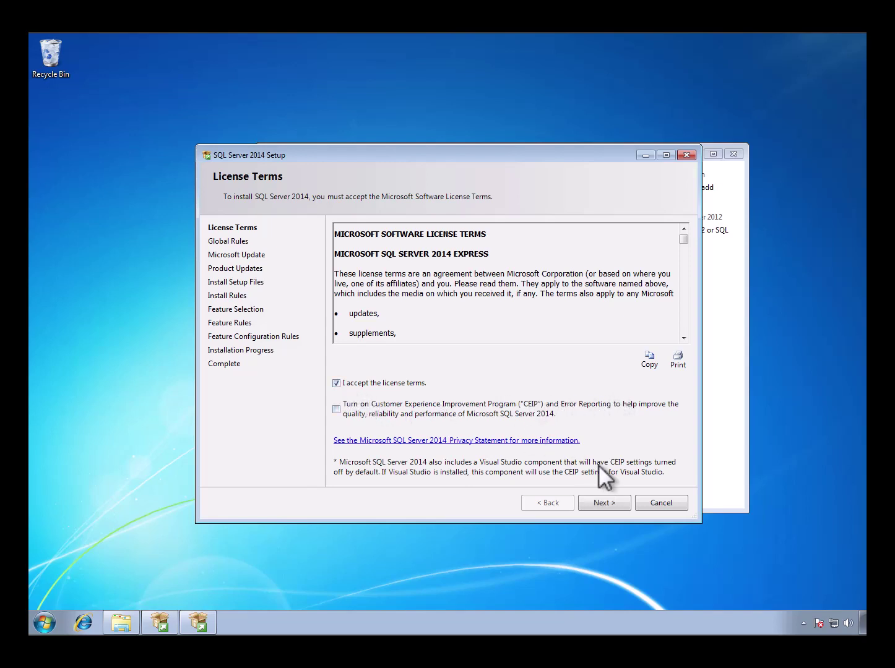
{"action": "left_click", "coordinate": [612, 503]}
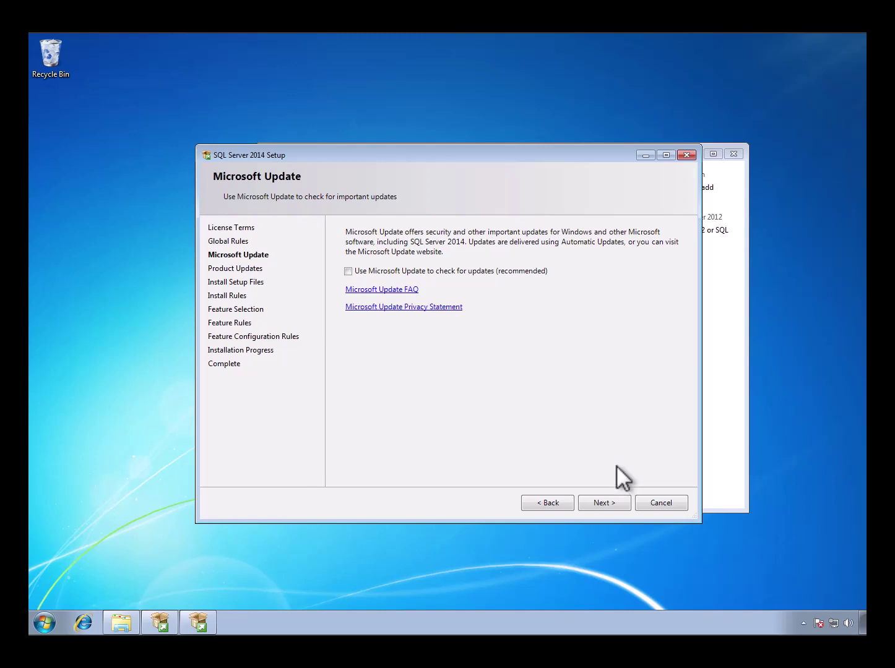
{"action": "left_click", "coordinate": [603, 502]}
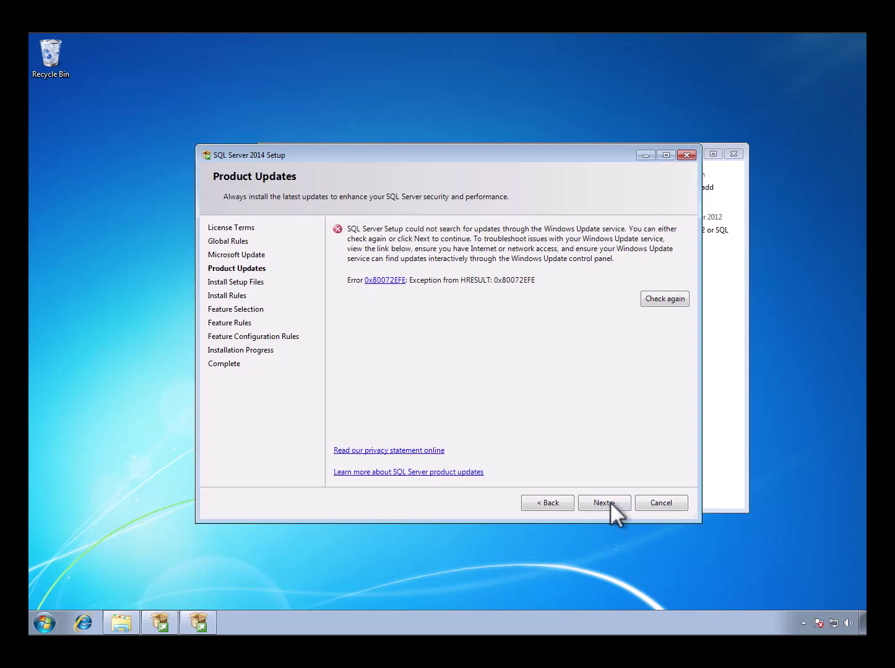
{"action": "left_click", "coordinate": [603, 503]}
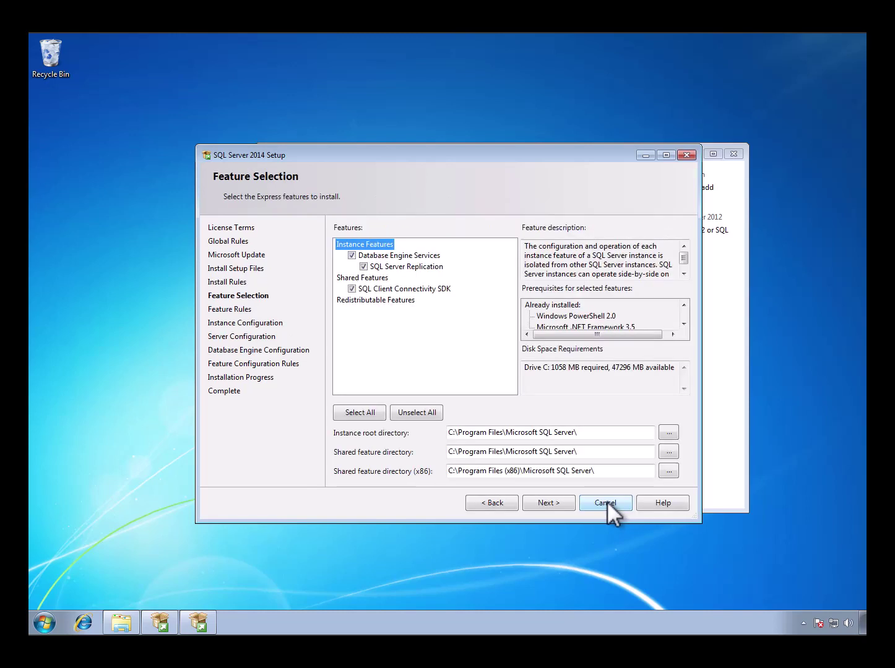
Exclude SQL Server Replication from the features and choose the default instance, keeping the proposed service accounts.
{"action": "left_click", "coordinate": [364, 267]}
{"action": "left_click", "coordinate": [549, 503]}
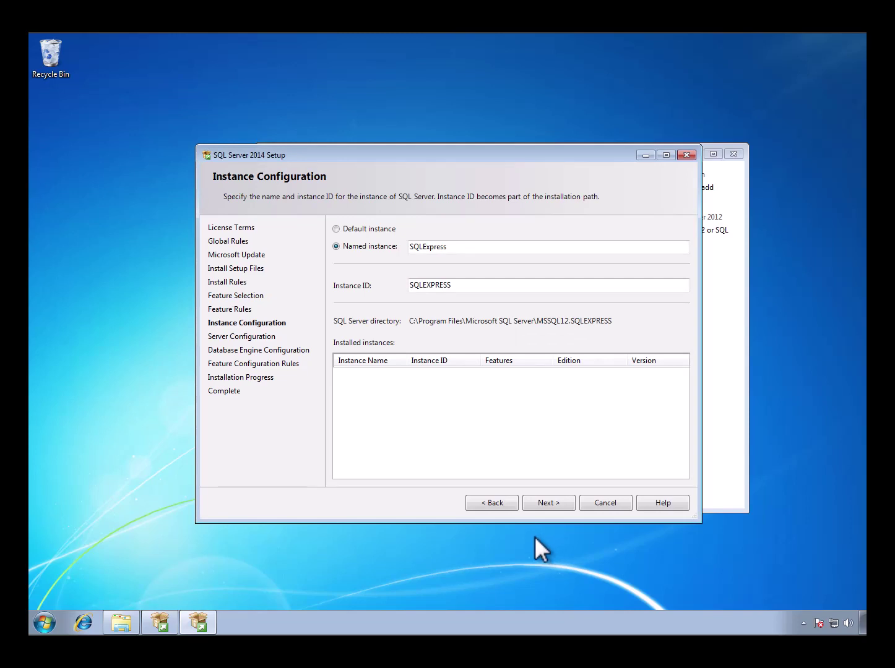
{"action": "left_click", "coordinate": [337, 228]}
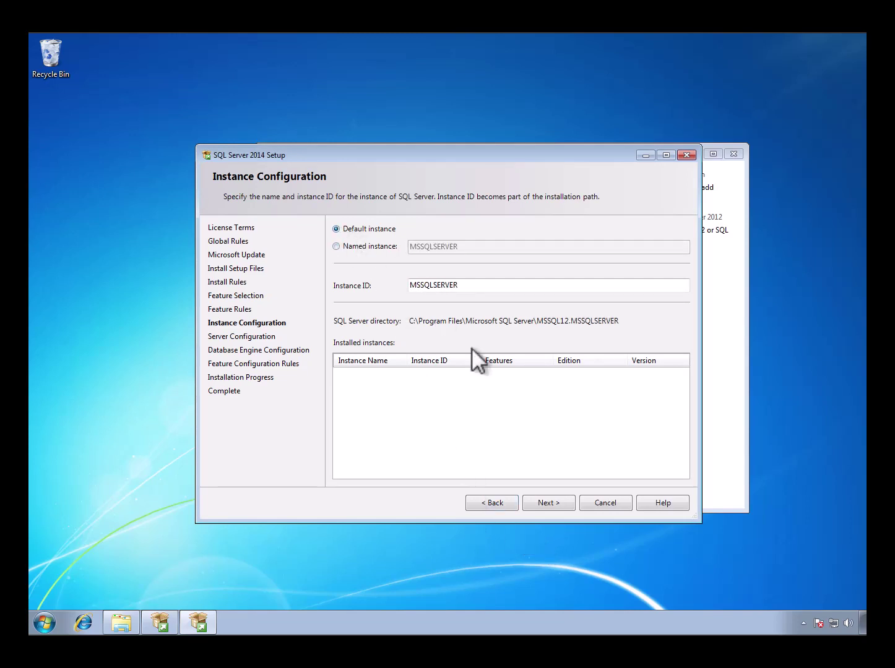
{"action": "left_click", "coordinate": [549, 504]}
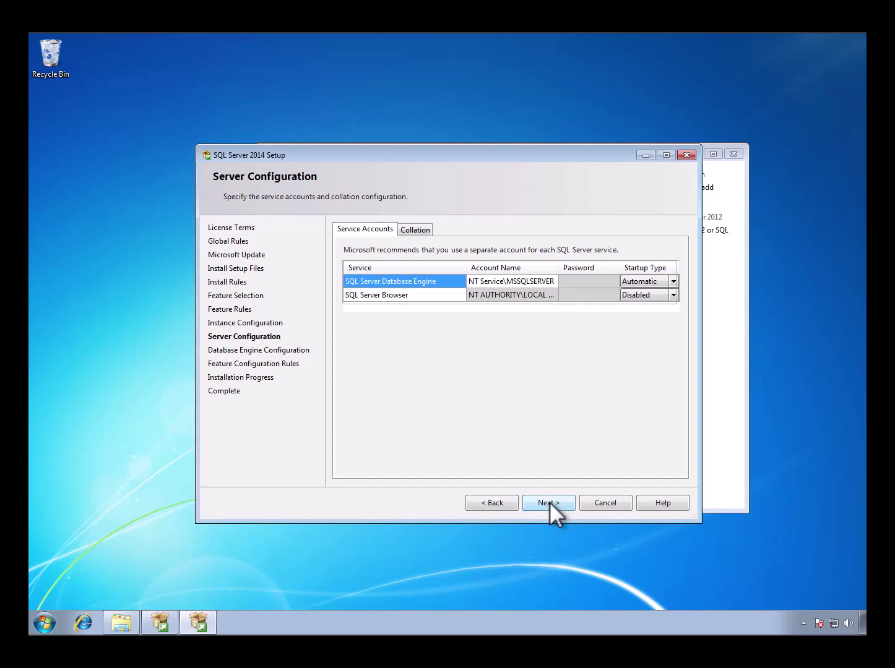
{"action": "left_click", "coordinate": [550, 503]}
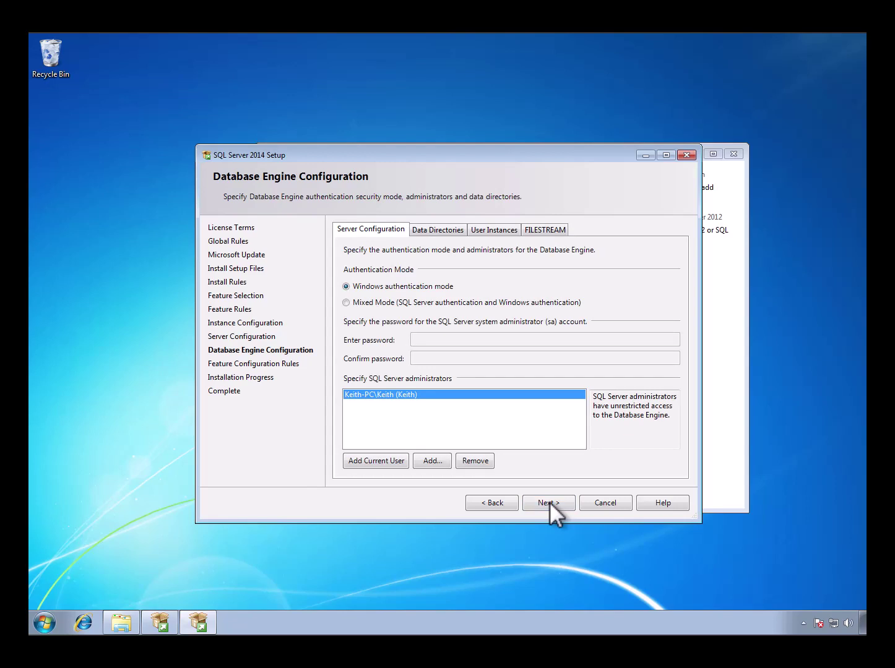
Set Mixed Mode authentication with a confirmed sa account password, and complete and close the SQL Server installation.
{"action": "left_click", "coordinate": [346, 303]}
{"action": "left_click", "coordinate": [420, 343]}
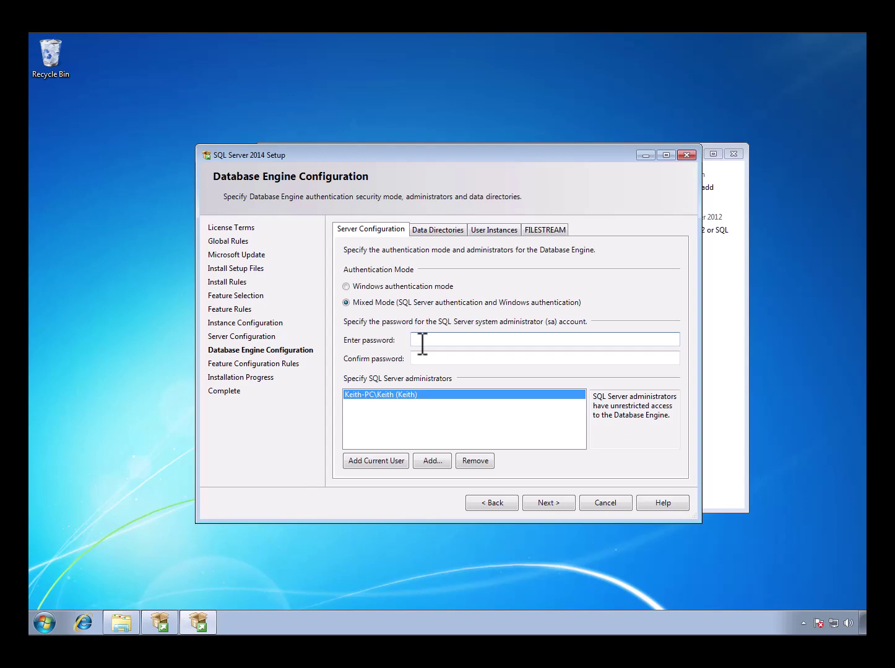
{"action": "type", "text": "*******"}
{"action": "key", "text": "Tab"}
{"action": "type", "text": "*******"}
{"action": "left_click", "coordinate": [549, 503]}
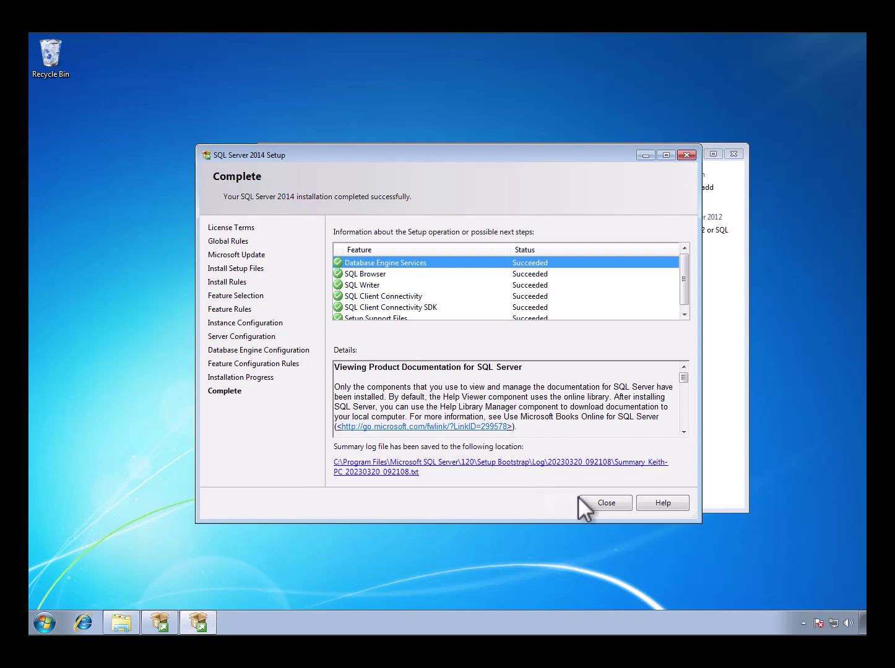
{"action": "left_click", "coordinate": [603, 503]}
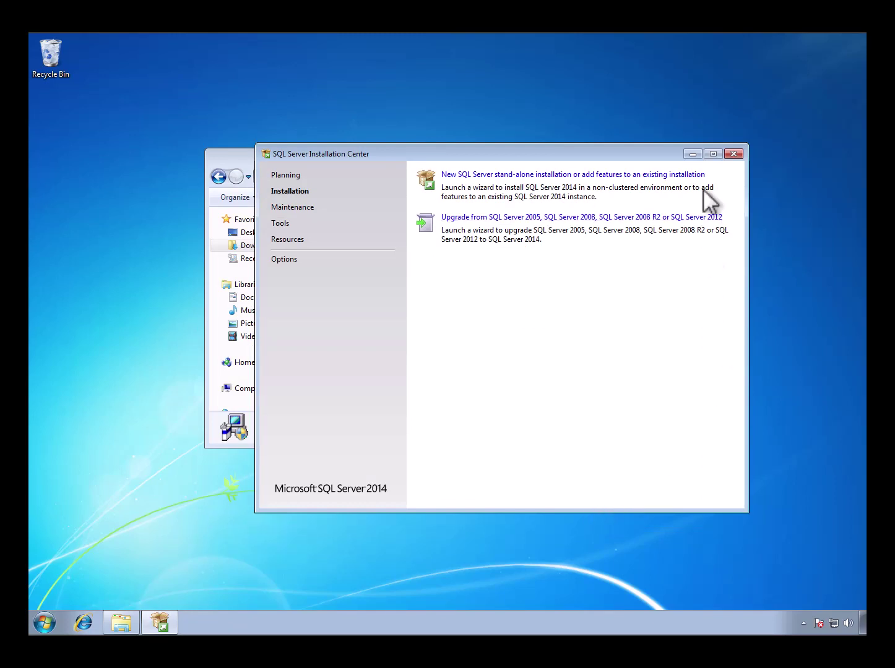
{"action": "left_click", "coordinate": [733, 154]}
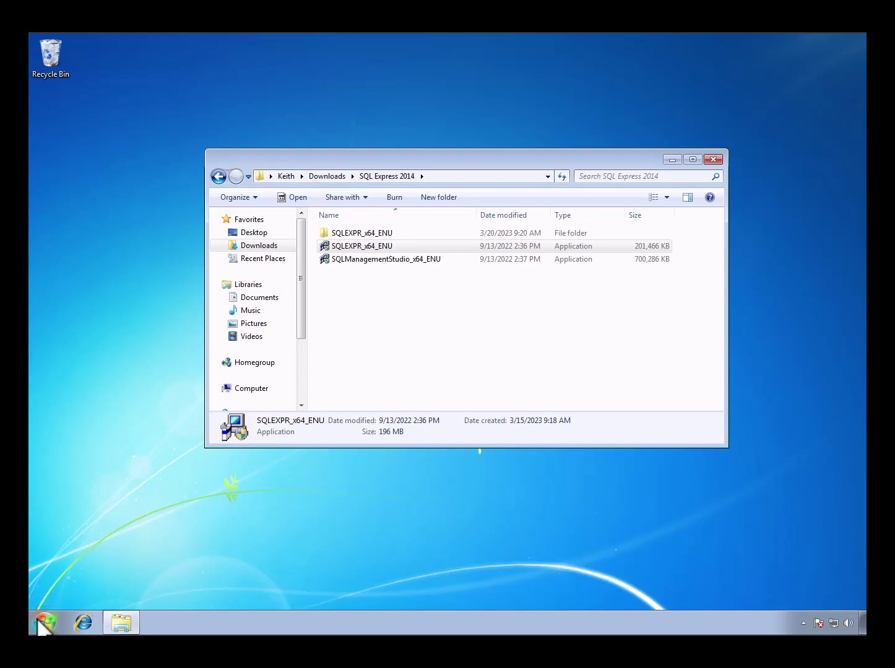
Open SQL Server 2014 Configuration Manager from the SQL Server 2014 configuration tools and allow it to make changes.
{"action": "left_click", "coordinate": [41, 624]}
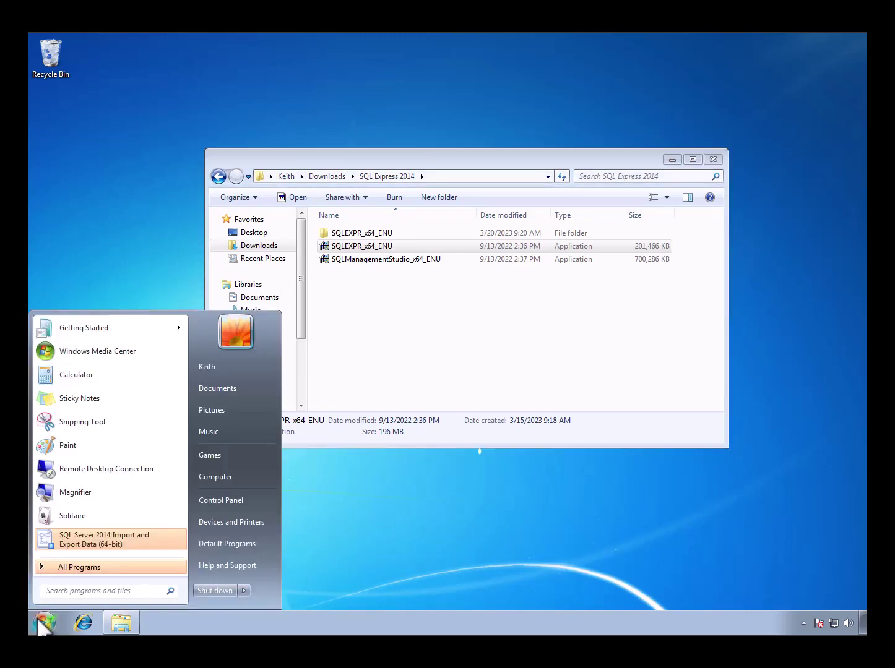
{"action": "left_click", "coordinate": [98, 568]}
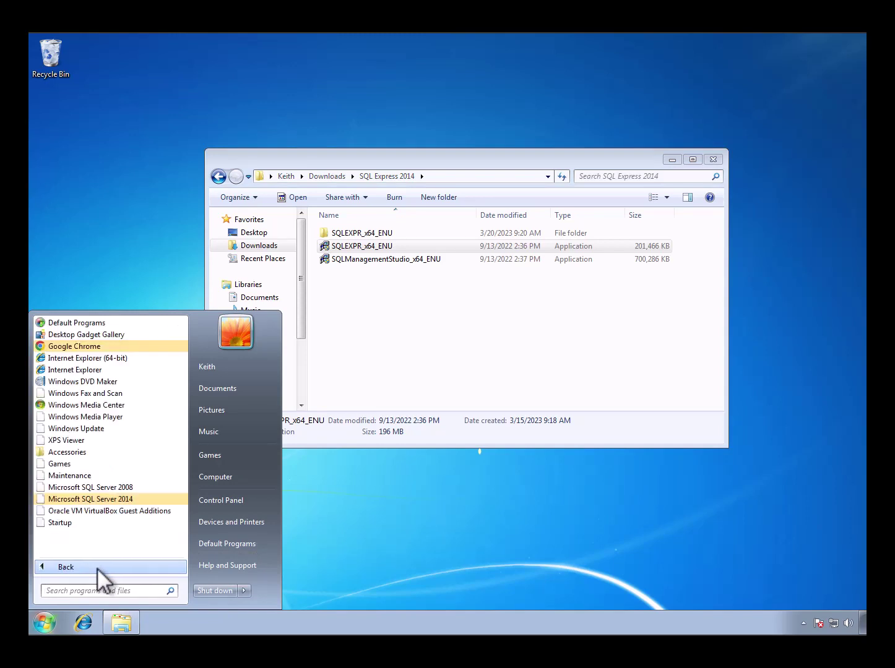
{"action": "left_click", "coordinate": [117, 503]}
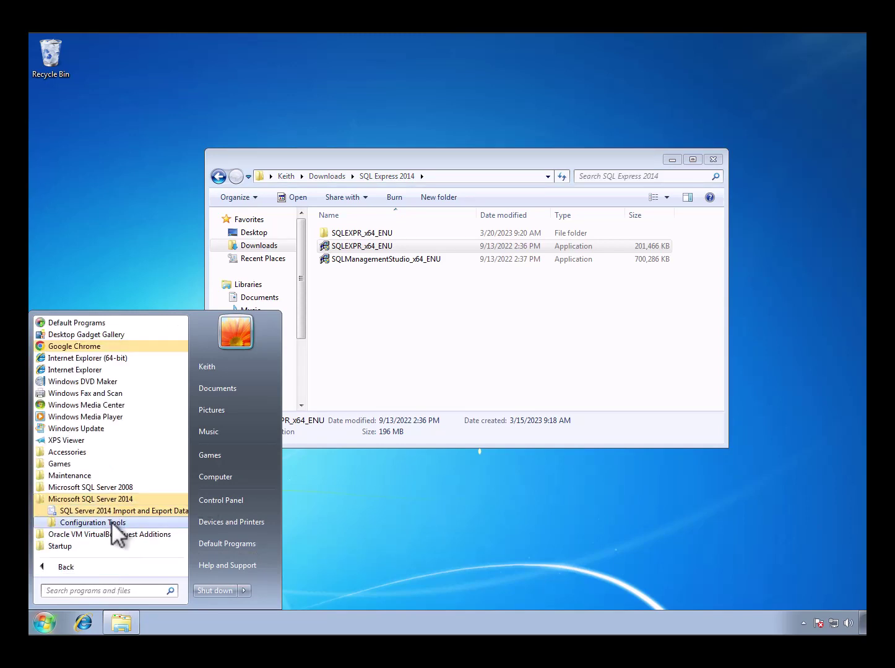
{"action": "left_click", "coordinate": [112, 522]}
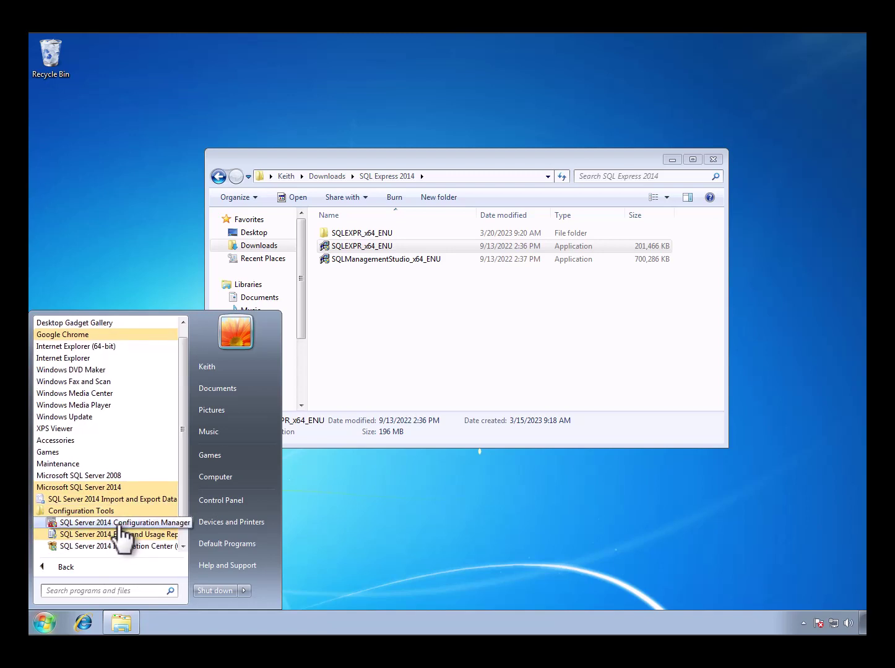
{"action": "left_click", "coordinate": [119, 525]}
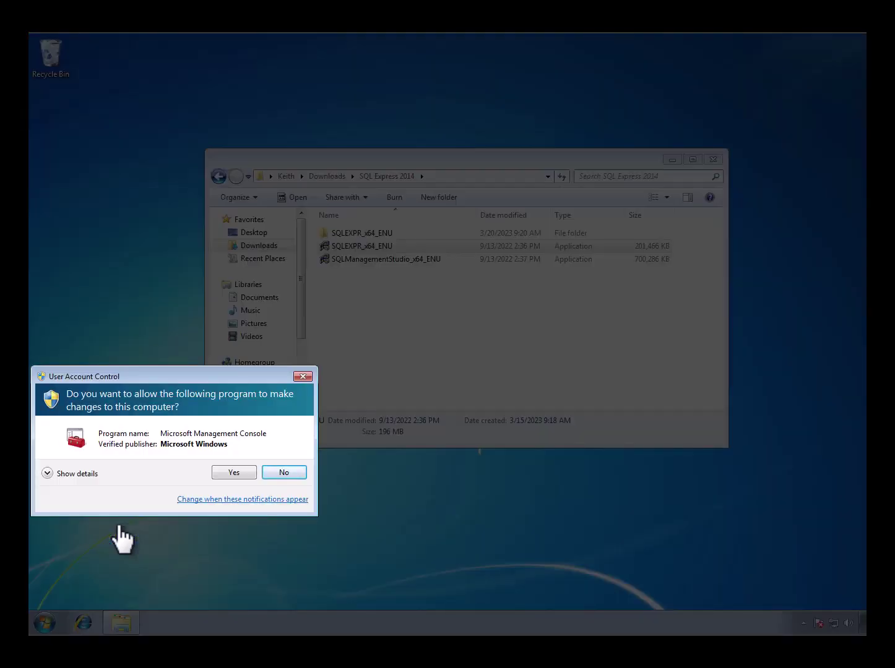
{"action": "left_click", "coordinate": [233, 472]}
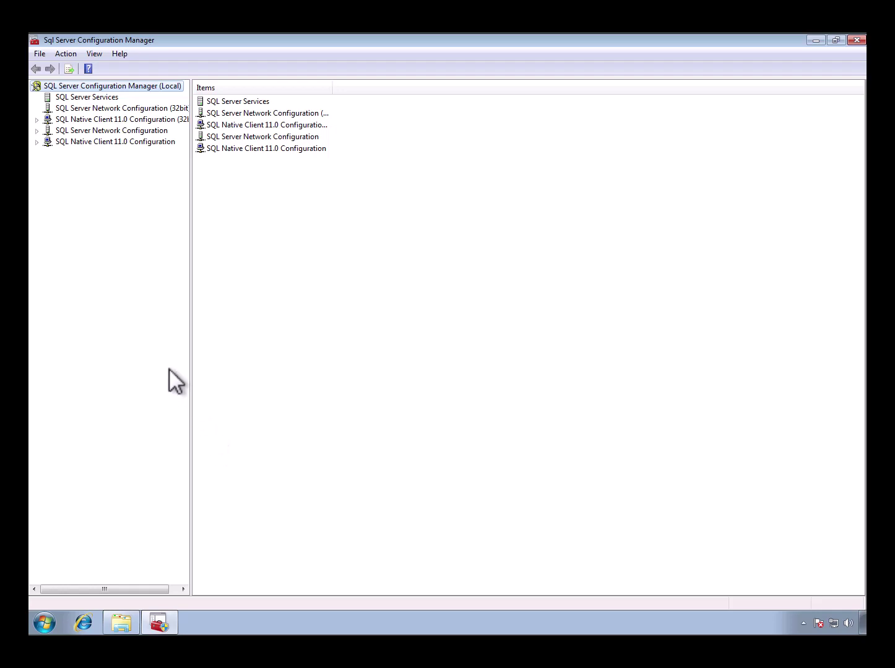
Enable the Named Pipes protocol for MSSQLSERVER under SQL Server Network Configuration.
{"action": "left_click", "coordinate": [35, 131]}
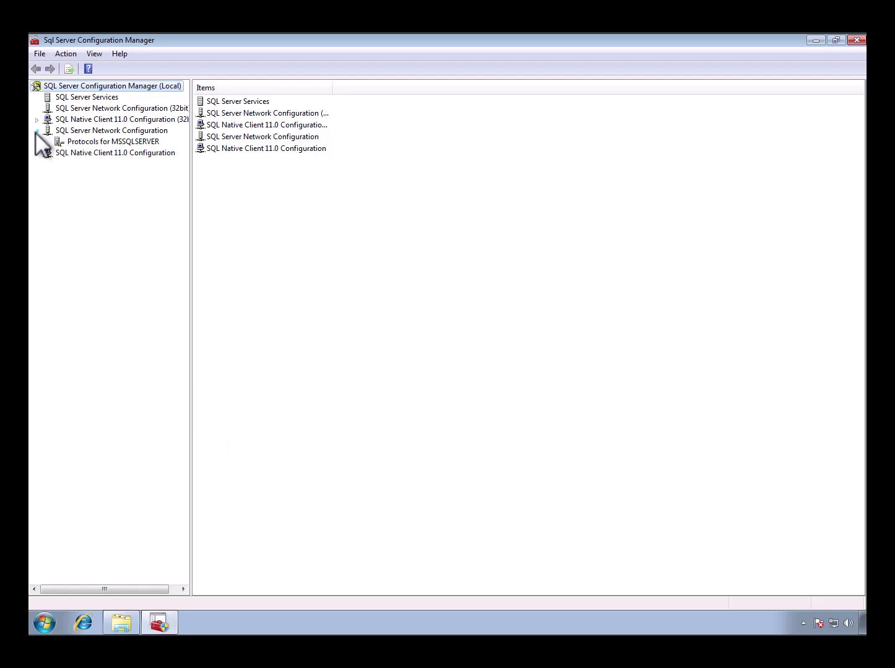
{"action": "left_click", "coordinate": [96, 144]}
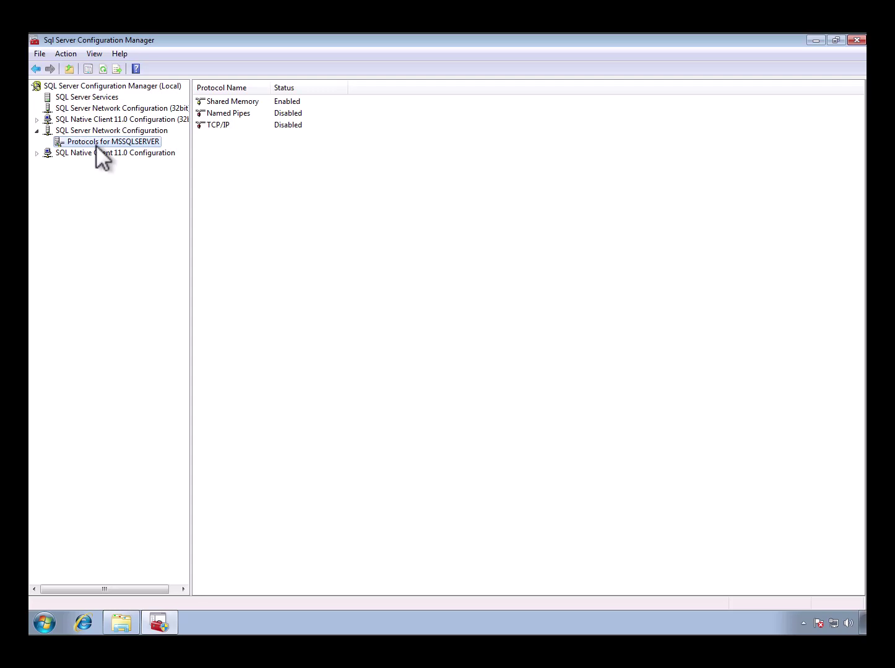
{"action": "left_click", "coordinate": [230, 114]}
{"action": "right_click", "coordinate": [230, 114]}
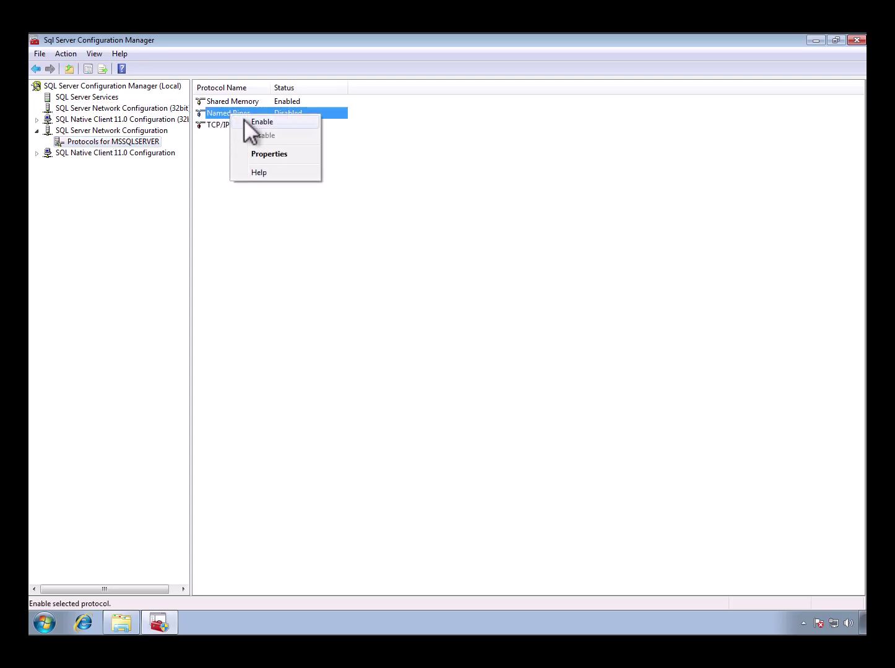
{"action": "left_click", "coordinate": [244, 119]}
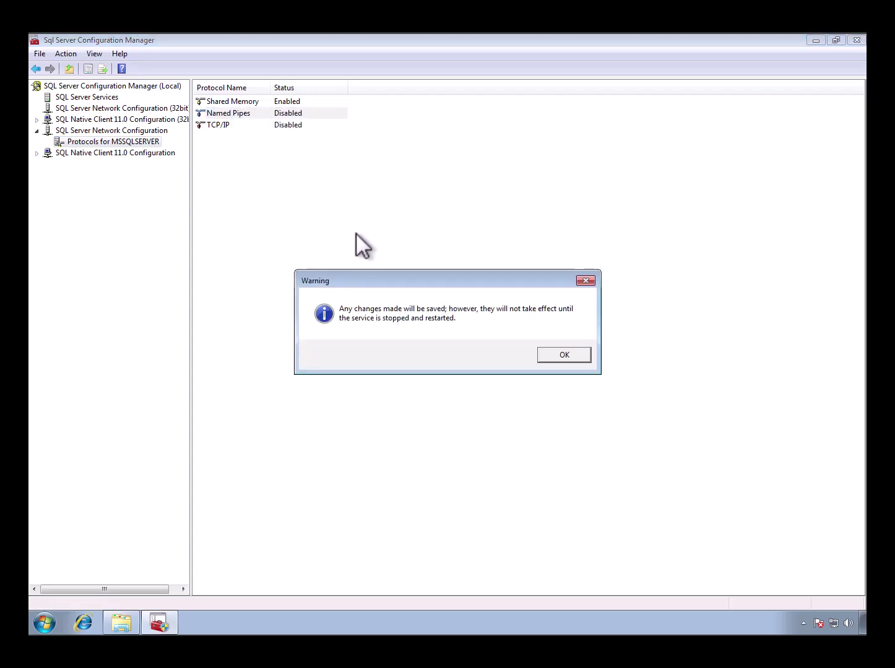
{"action": "left_click", "coordinate": [555, 355]}
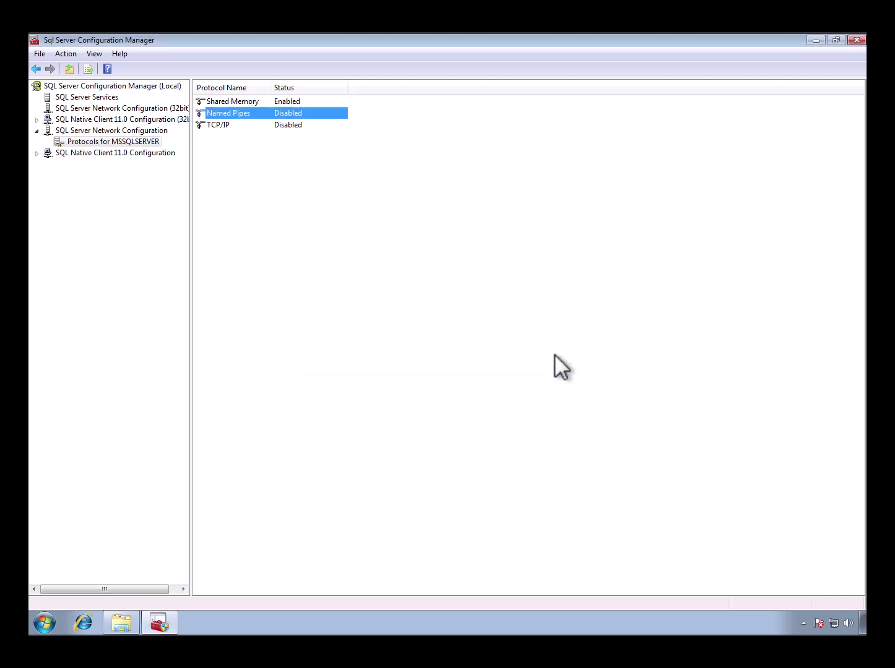
Enable the TCP/IP protocol for the MSSQLSERVER instance.
{"action": "left_click", "coordinate": [219, 126]}
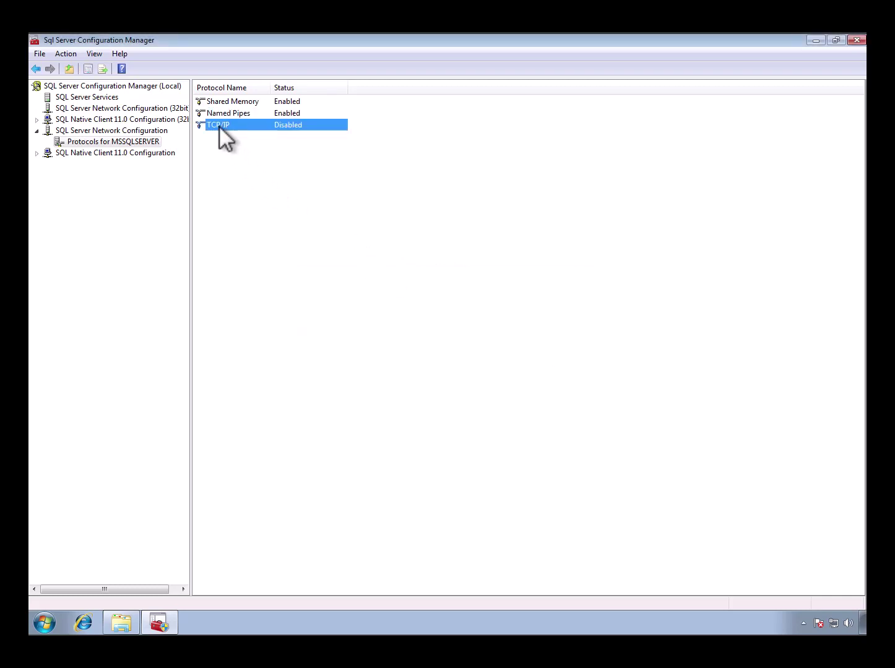
{"action": "right_click", "coordinate": [219, 126]}
{"action": "left_click", "coordinate": [230, 136]}
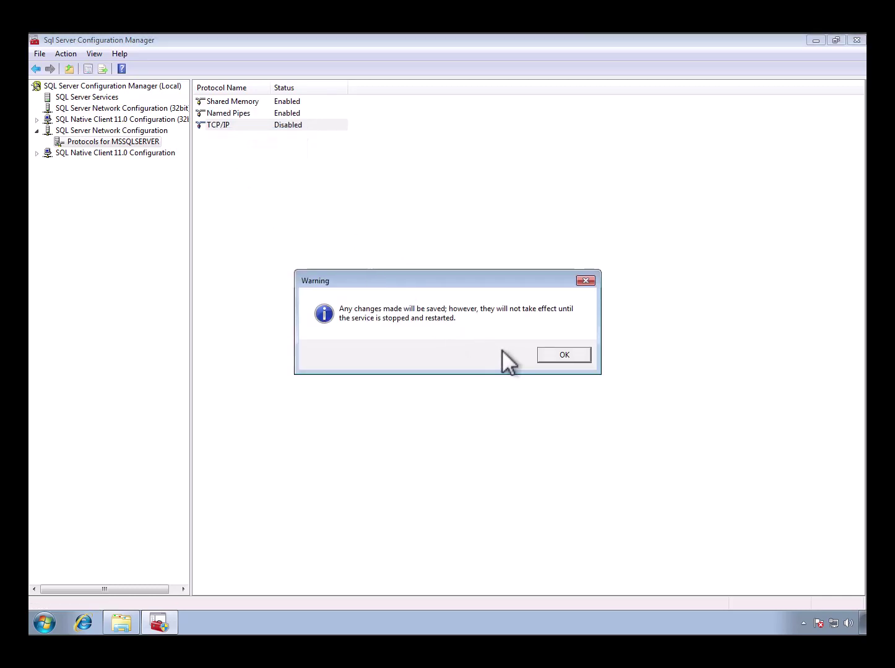
{"action": "left_click", "coordinate": [547, 356]}
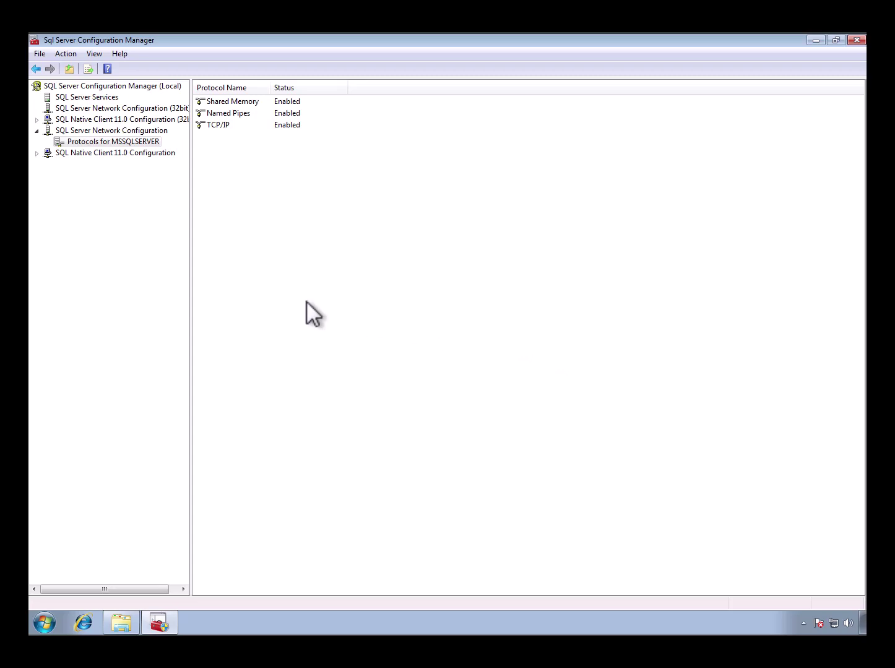
Restart the SQL Server database engine service of the default instance and close Configuration Manager.
{"action": "right_click", "coordinate": [87, 97]}
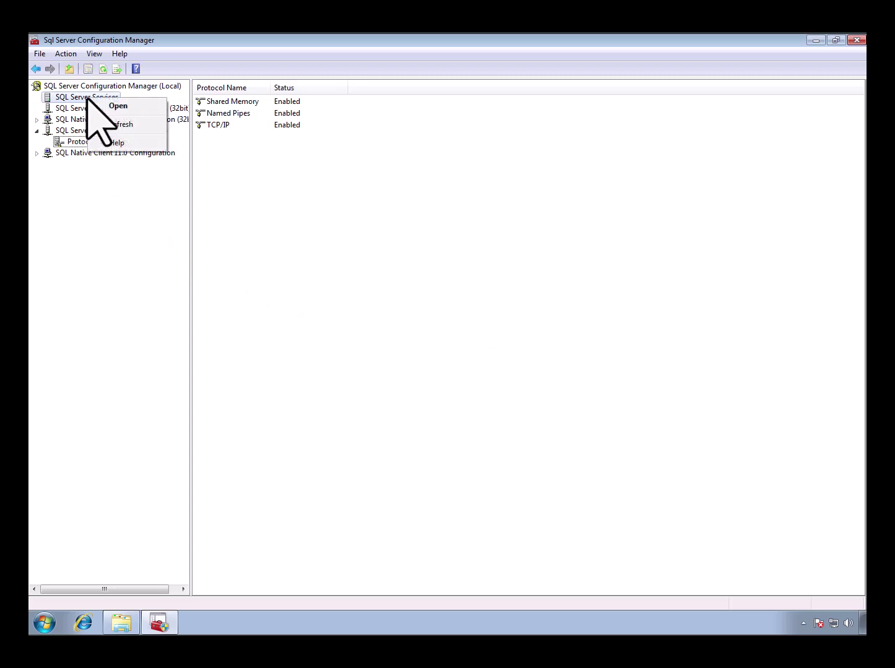
{"action": "left_click", "coordinate": [93, 107]}
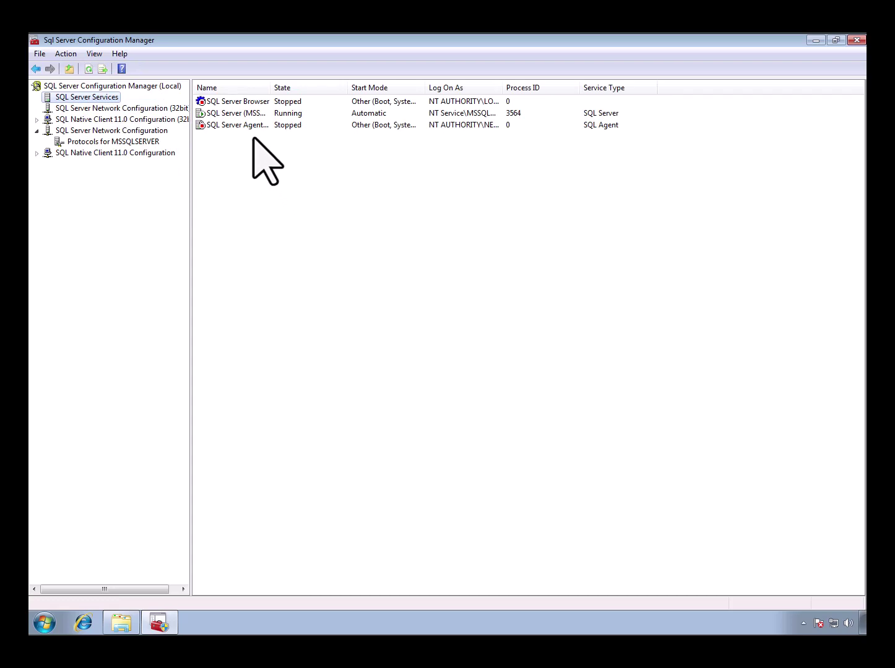
{"action": "right_click", "coordinate": [248, 114]}
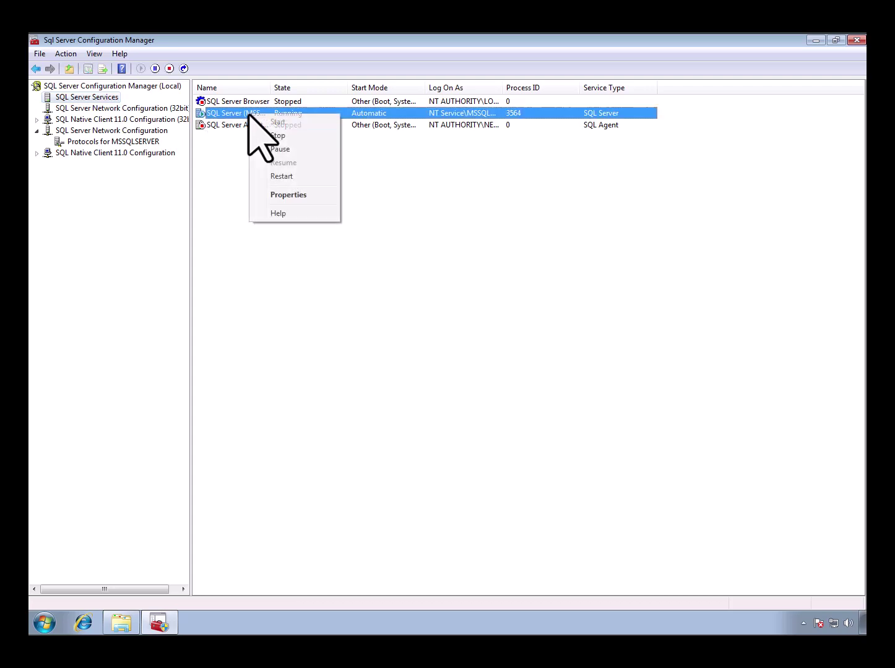
{"action": "left_click", "coordinate": [284, 177]}
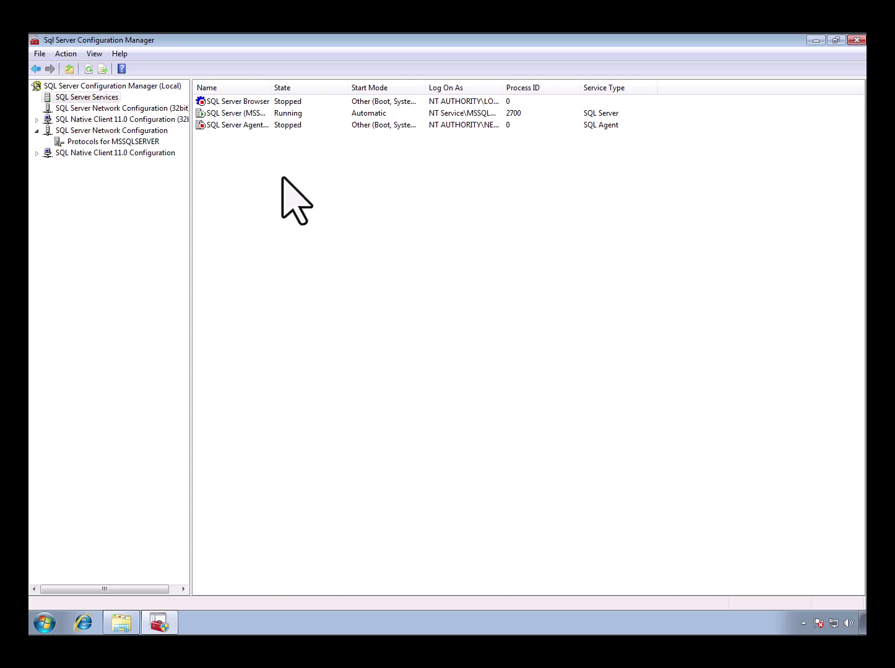
{"action": "left_click", "coordinate": [857, 40]}
Run the SQLManagementStudio_x64_ENU installer, allow it to make changes, and extract its files to the proposed directory.
{"action": "key", "text": "alt"}
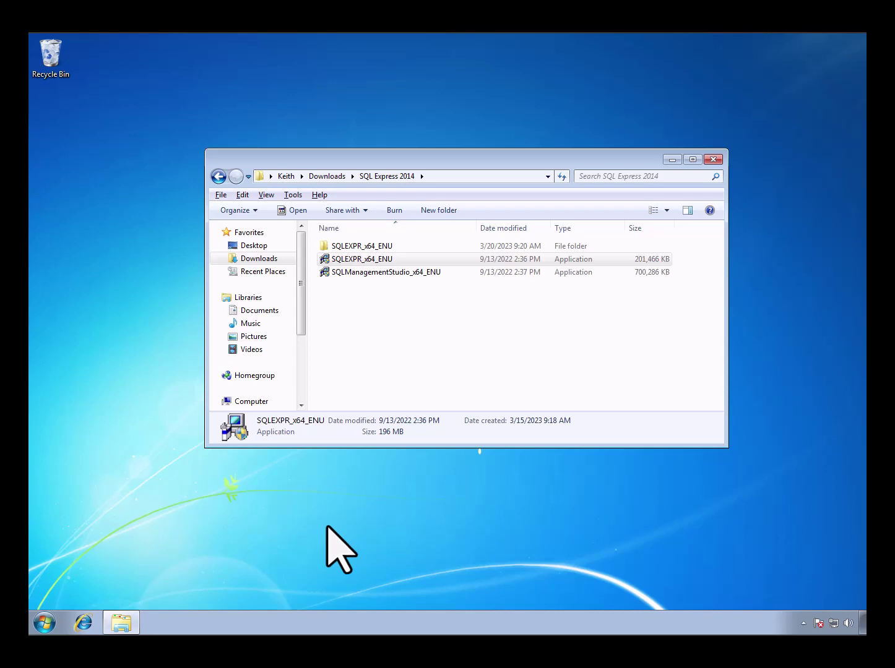
{"action": "double_click", "coordinate": [388, 259]}
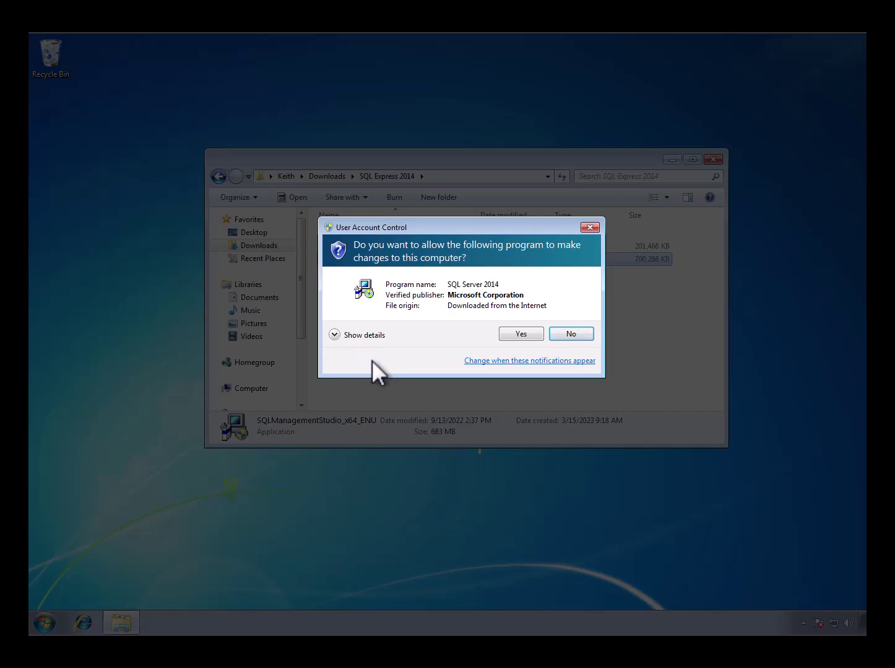
{"action": "left_click", "coordinate": [521, 333]}
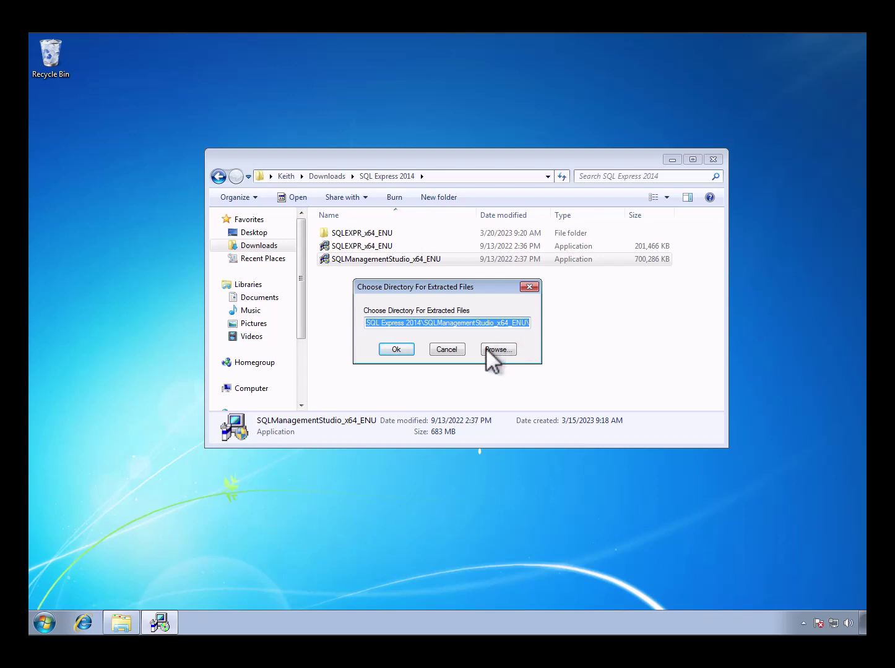
{"action": "left_click", "coordinate": [396, 350]}
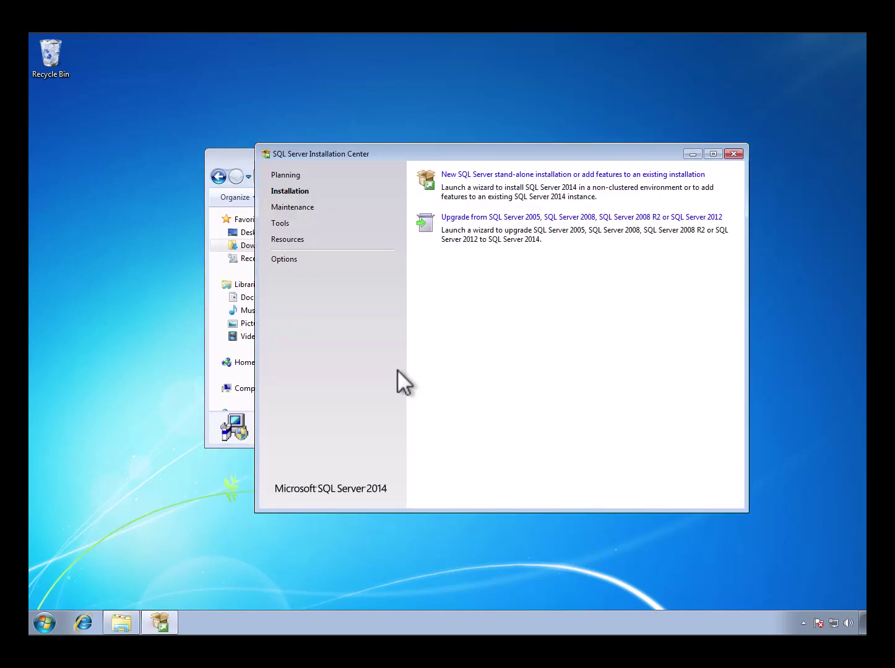
Start a new SQL Server installation or feature addition and continue past the update pages without enabling Microsoft Update.
{"action": "left_click", "coordinate": [486, 176]}
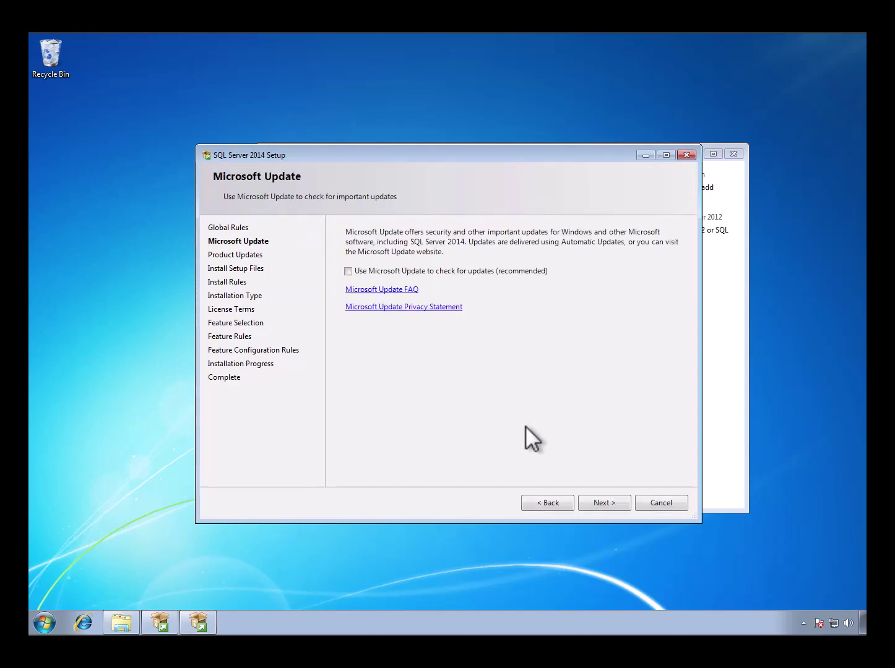
{"action": "left_click", "coordinate": [600, 504]}
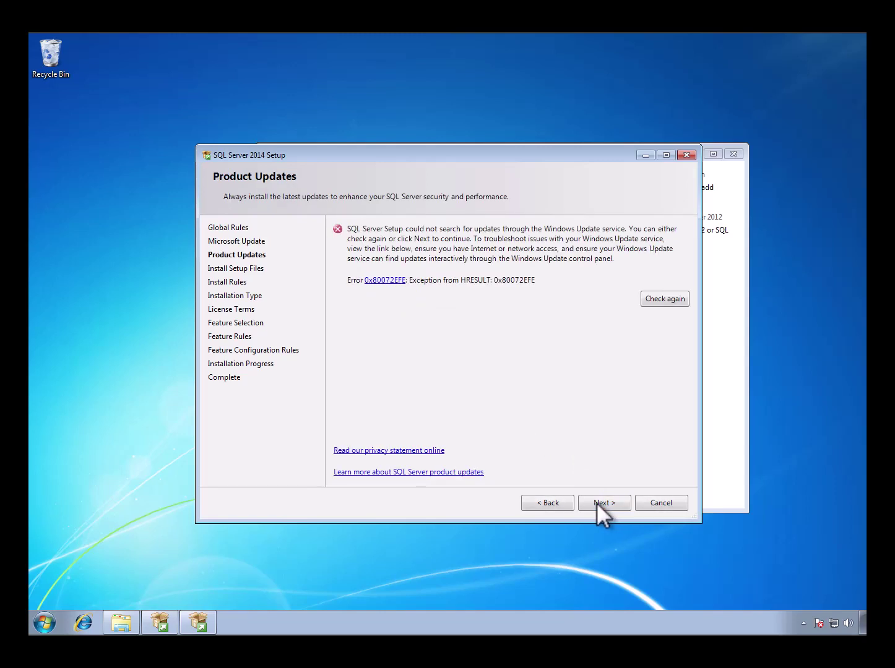
{"action": "left_click", "coordinate": [596, 502]}
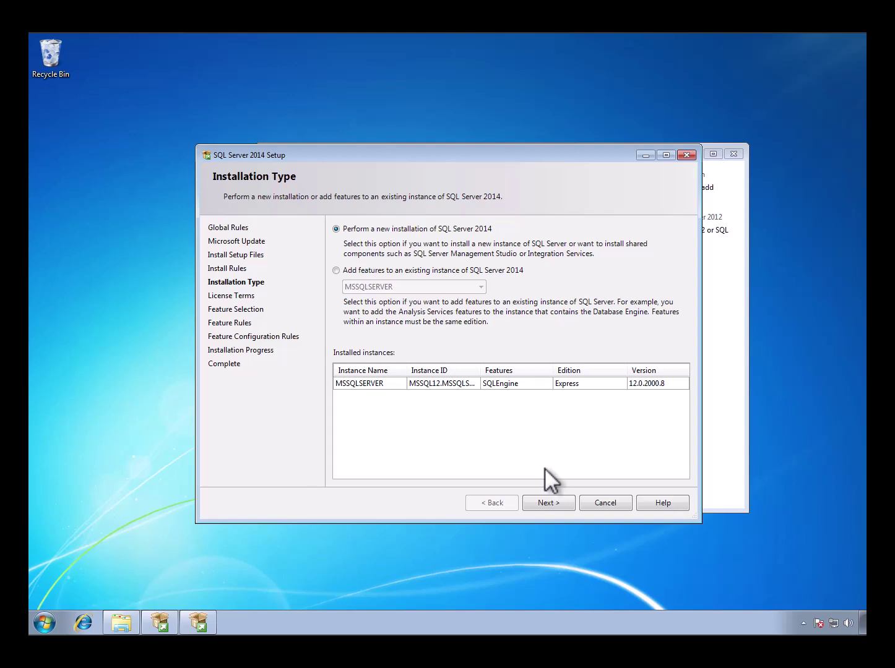
Add the Management Tools - Complete feature to the existing MSSQLSERVER instance and close setup and the Installation Center.
{"action": "left_click", "coordinate": [336, 271]}
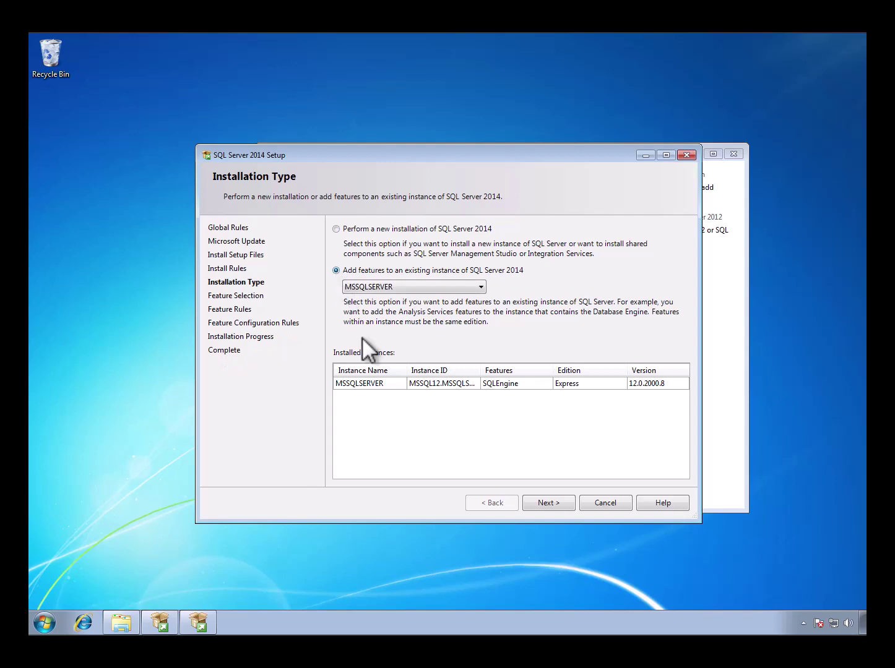
{"action": "left_click", "coordinate": [550, 503]}
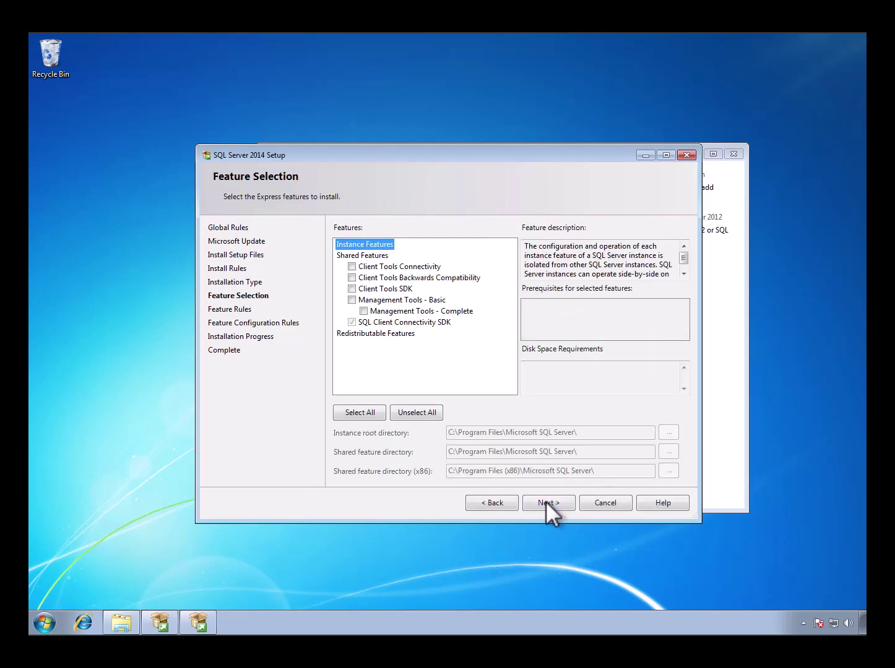
{"action": "left_click", "coordinate": [363, 311]}
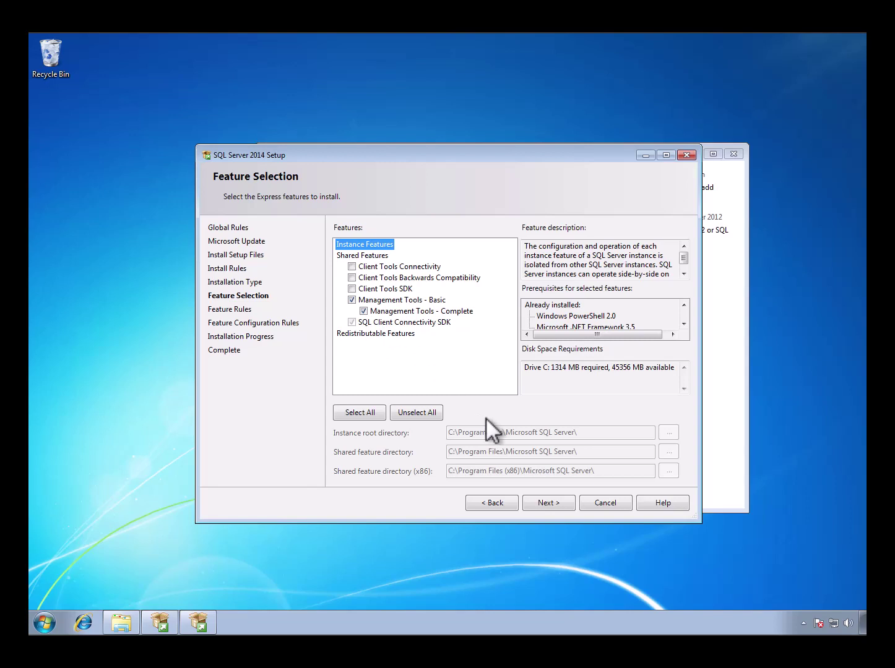
{"action": "left_click", "coordinate": [549, 503]}
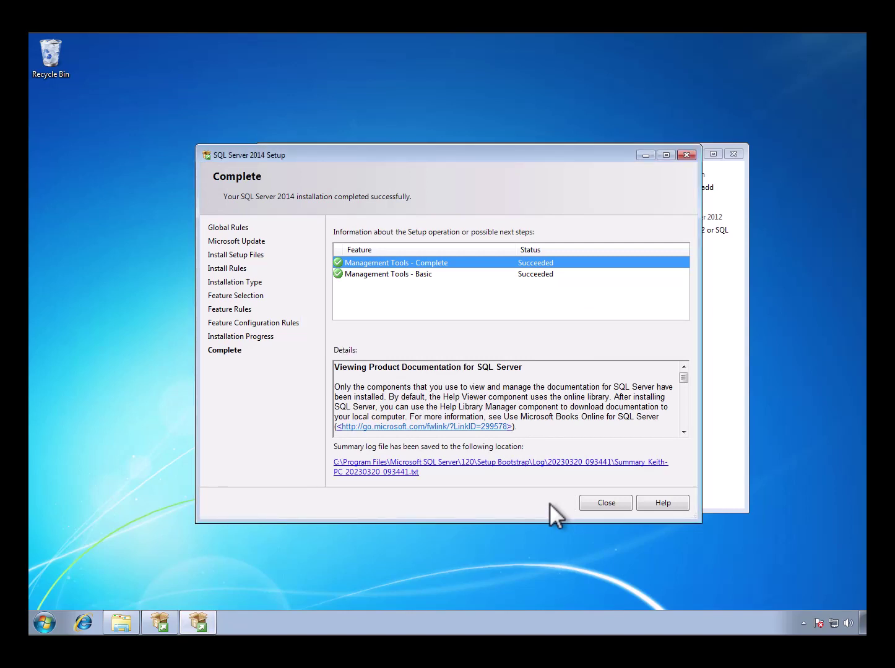
{"action": "left_click", "coordinate": [609, 501]}
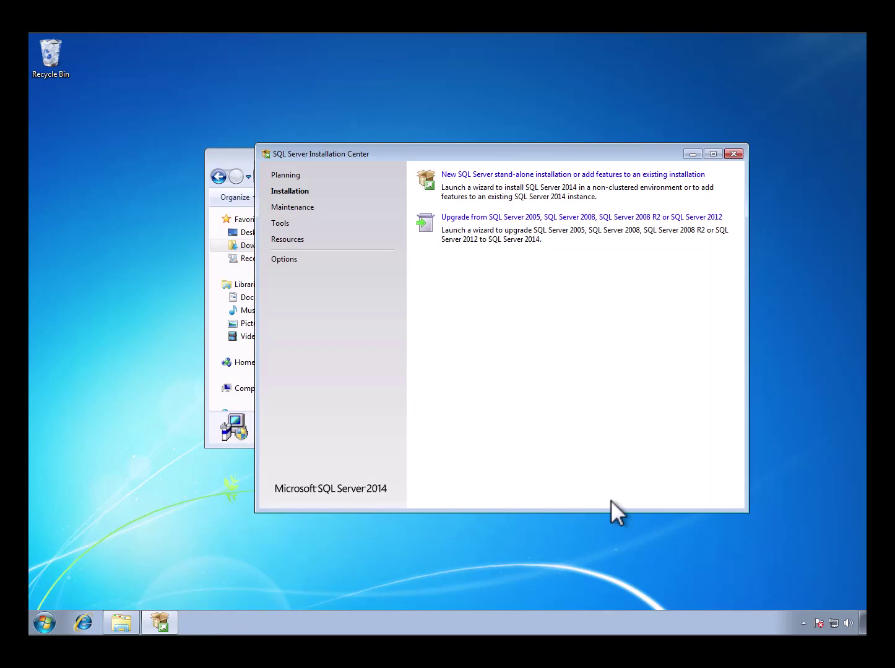
{"action": "left_click", "coordinate": [730, 156]}
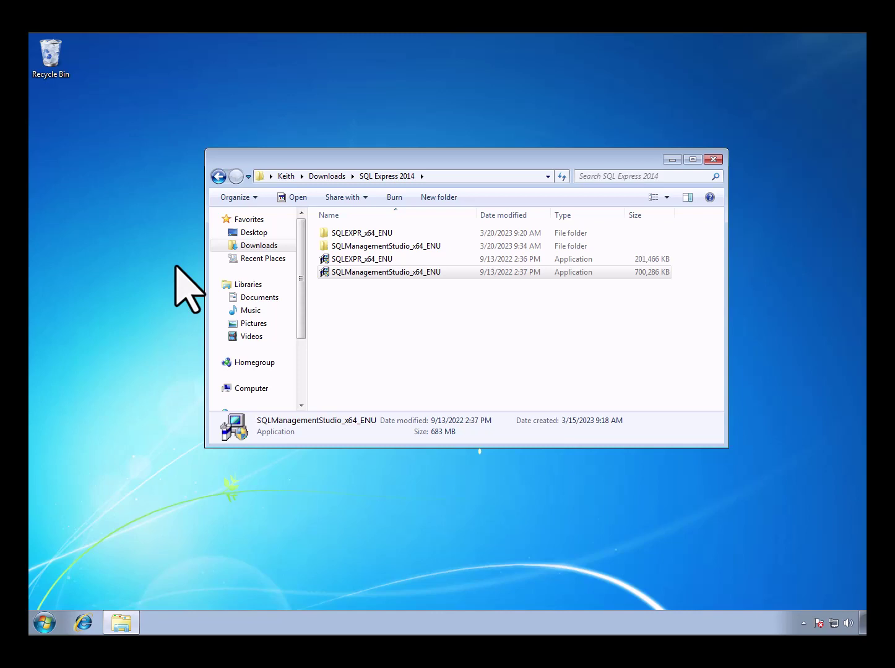
Open SQL Server 2014 Management Studio and connect to the local Database Engine with Windows Authentication.
{"action": "left_click", "coordinate": [45, 625]}
{"action": "left_click", "coordinate": [87, 568]}
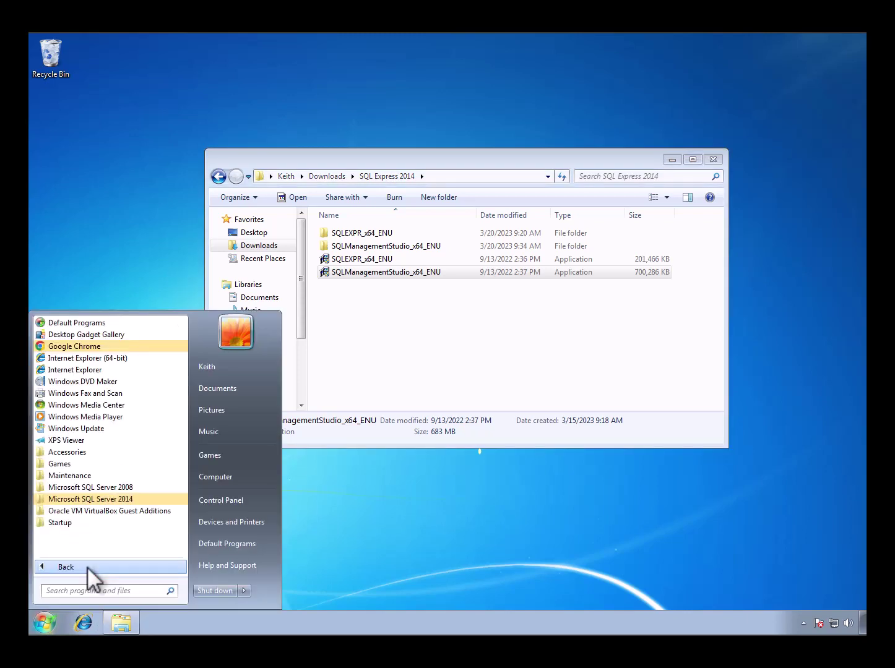
{"action": "left_click", "coordinate": [107, 498]}
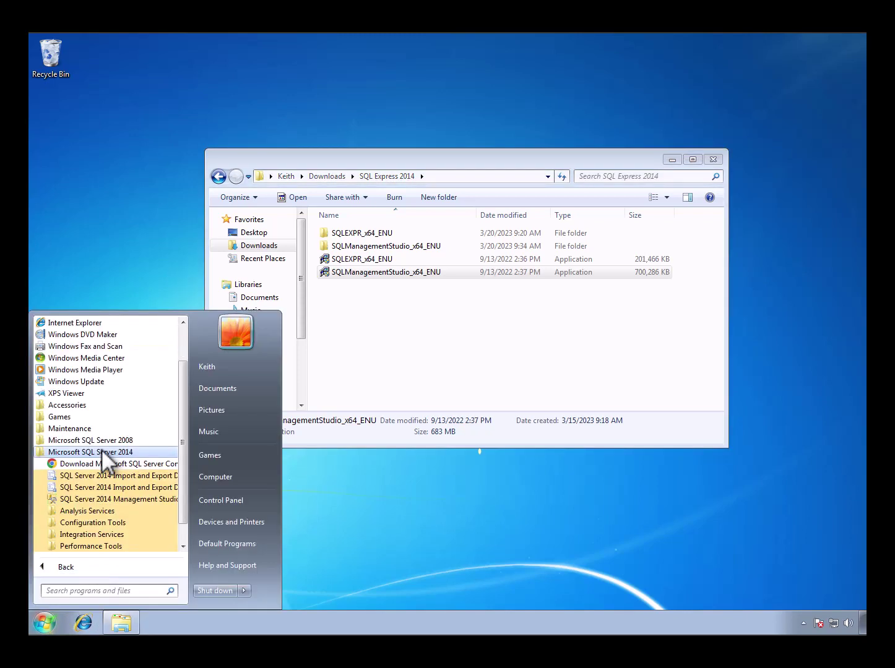
{"action": "left_click", "coordinate": [97, 500]}
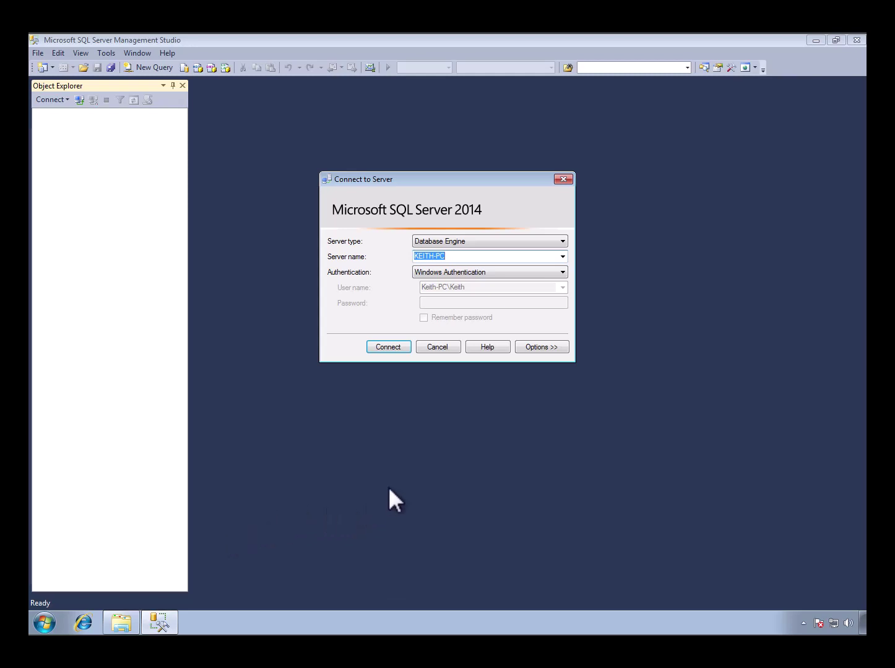
{"action": "left_click", "coordinate": [388, 346]}
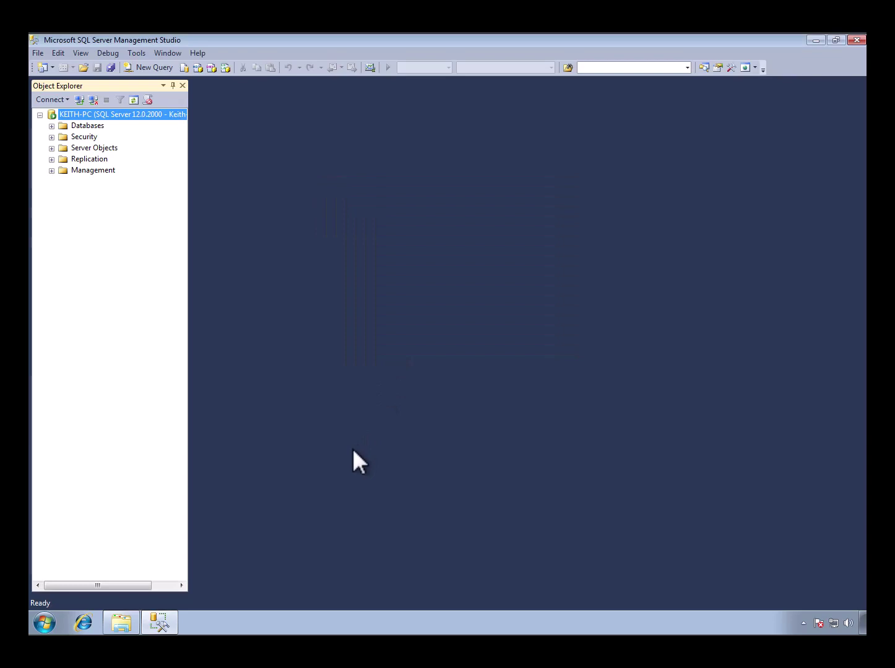
Create a new database named VorneData, reviewing its Options page before confirming.
{"action": "left_click", "coordinate": [82, 128]}
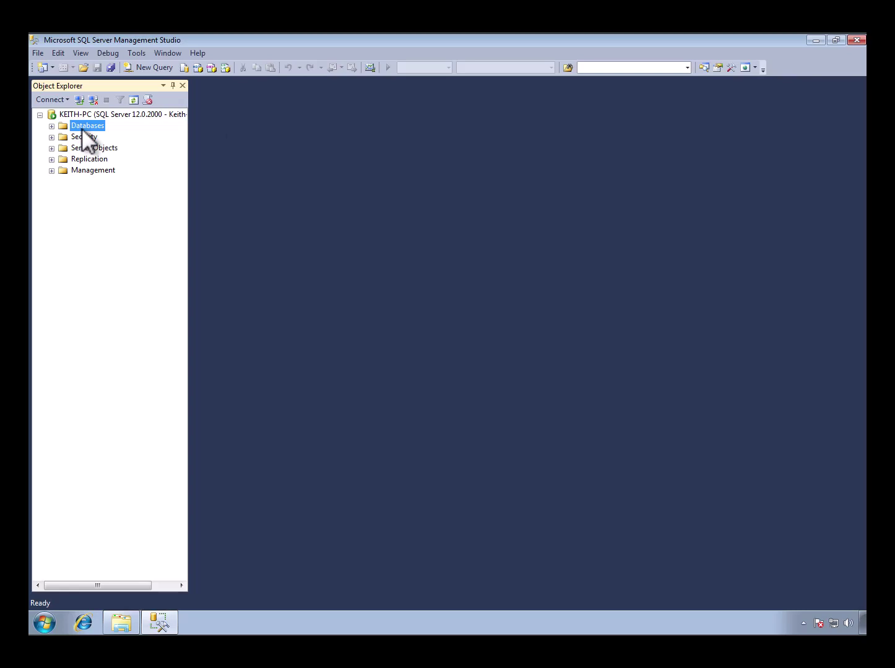
{"action": "right_click", "coordinate": [81, 129]}
{"action": "left_click", "coordinate": [94, 134]}
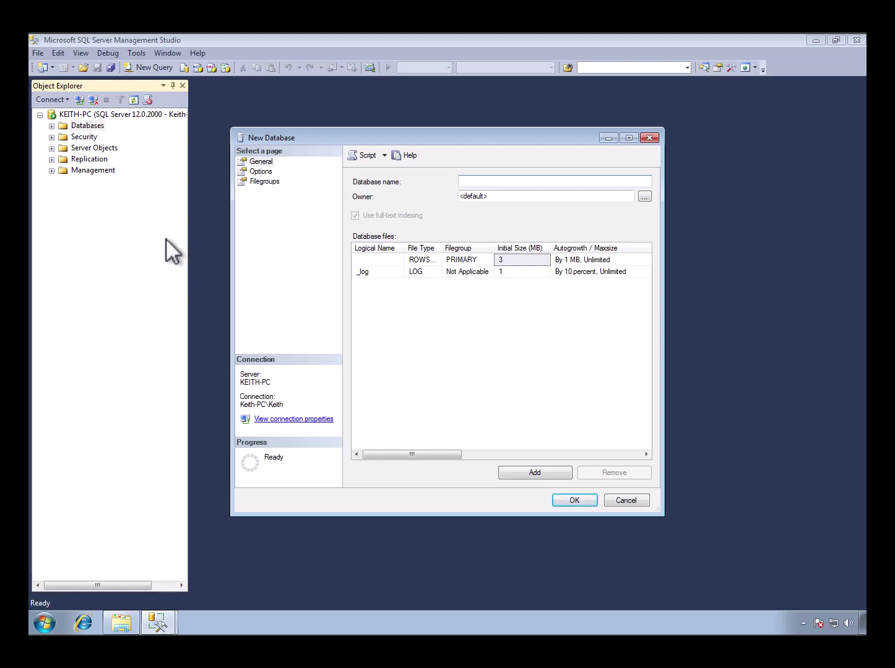
{"action": "type", "text": "VomeData"}
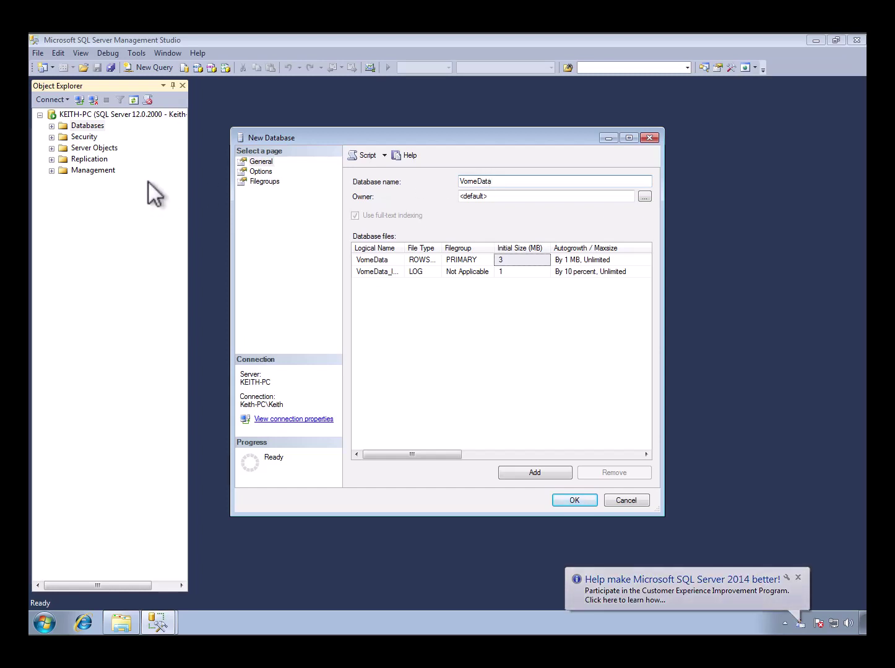
{"action": "left_click", "coordinate": [250, 171]}
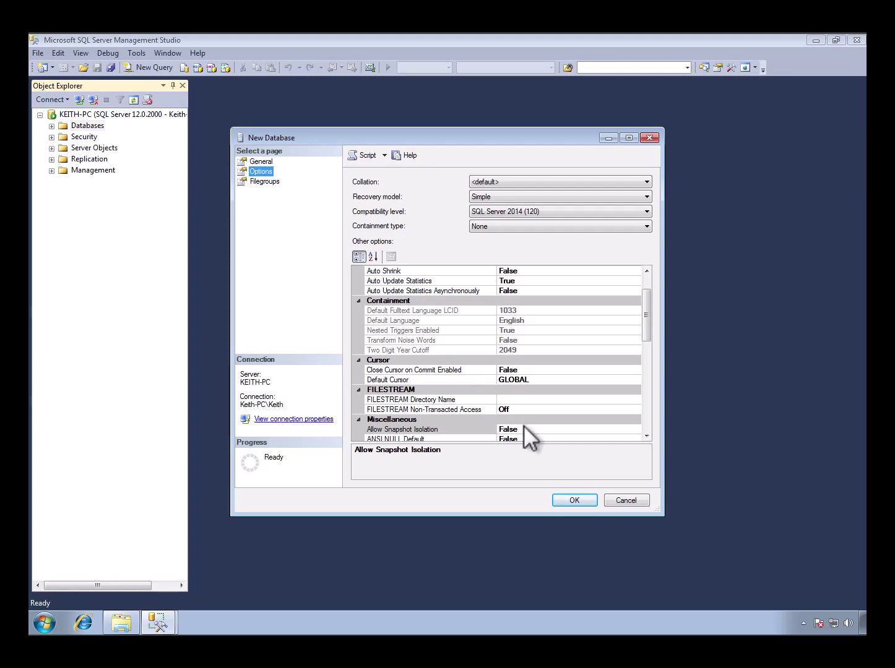
{"action": "left_click", "coordinate": [574, 501]}
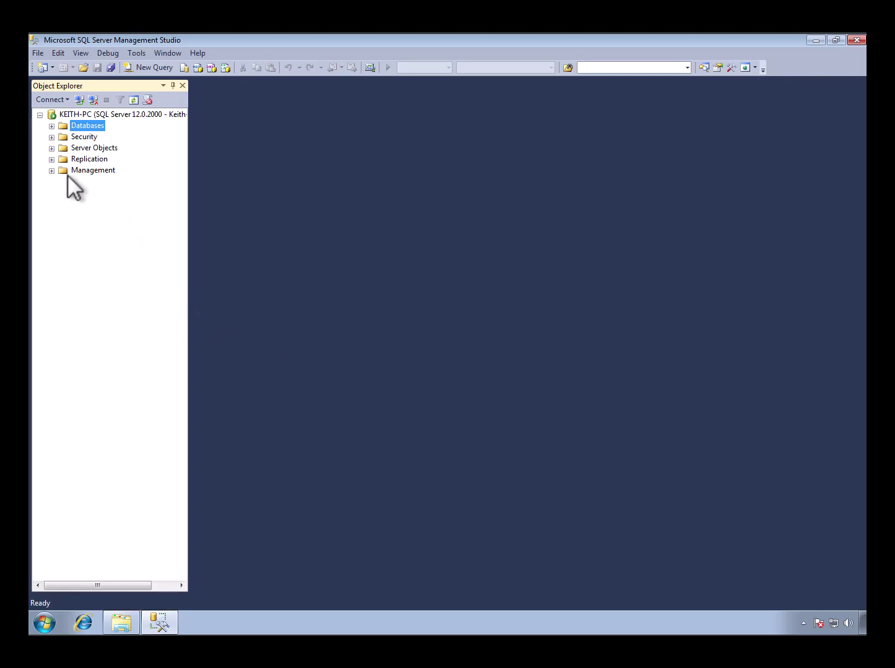
Start a new server login named VorneDataUser that uses SQL Server authentication.
{"action": "left_click", "coordinate": [51, 137]}
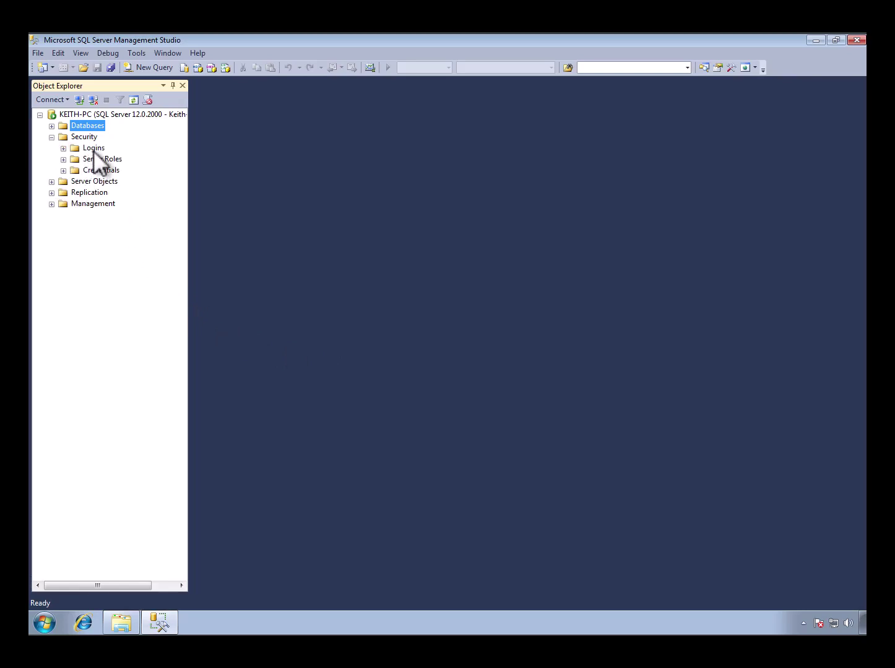
{"action": "left_click", "coordinate": [92, 148]}
{"action": "right_click", "coordinate": [93, 148]}
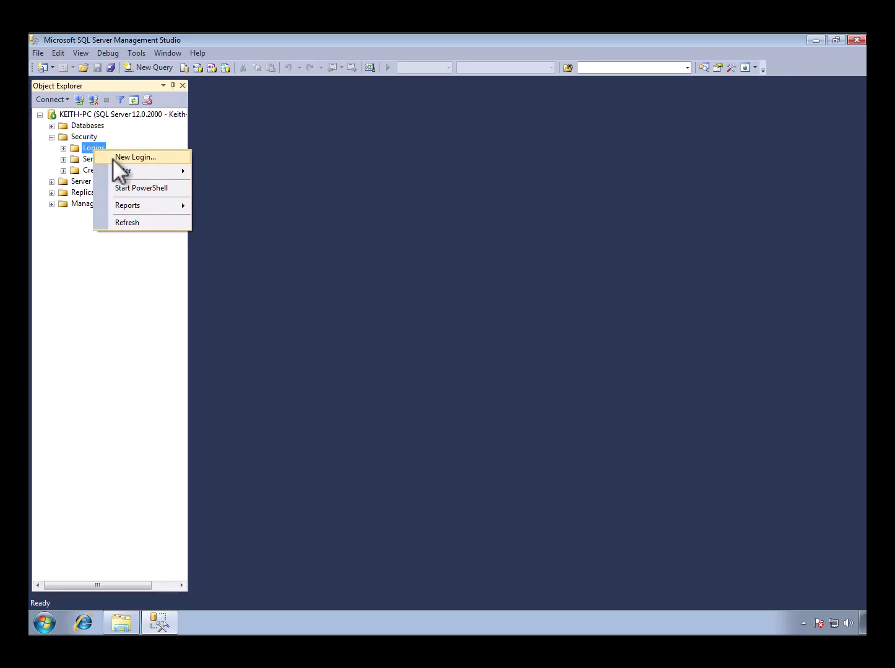
{"action": "left_click", "coordinate": [112, 159]}
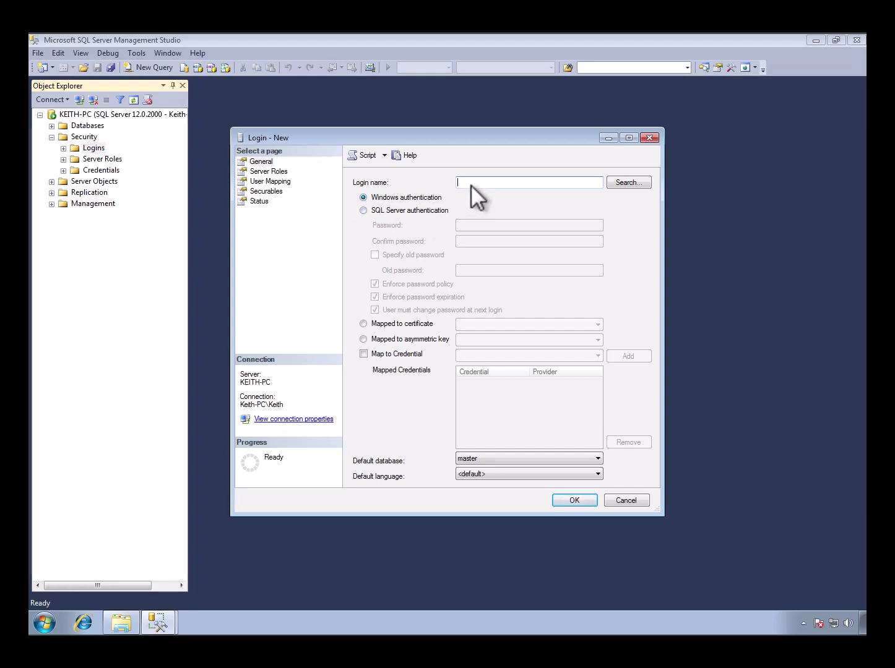
{"action": "type", "text": "VomeDataUser"}
{"action": "left_click", "coordinate": [443, 211]}
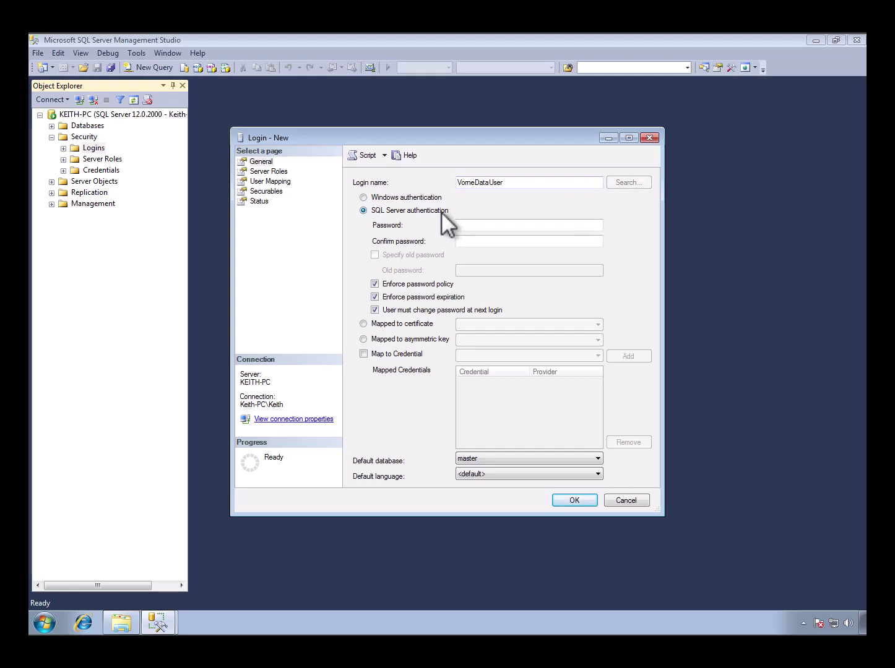
Enter and confirm the new login's password and turn off password policy enforcement.
{"action": "left_click", "coordinate": [471, 226]}
{"action": "type", "text": "*************"}
{"action": "left_click", "coordinate": [477, 241]}
{"action": "type", "text": "*************"}
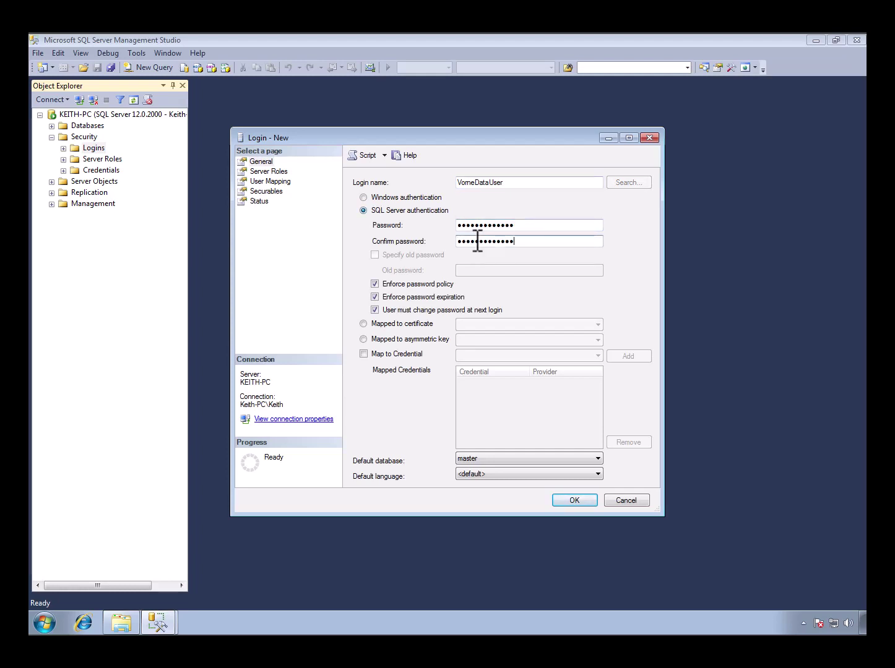
{"action": "left_click", "coordinate": [425, 284]}
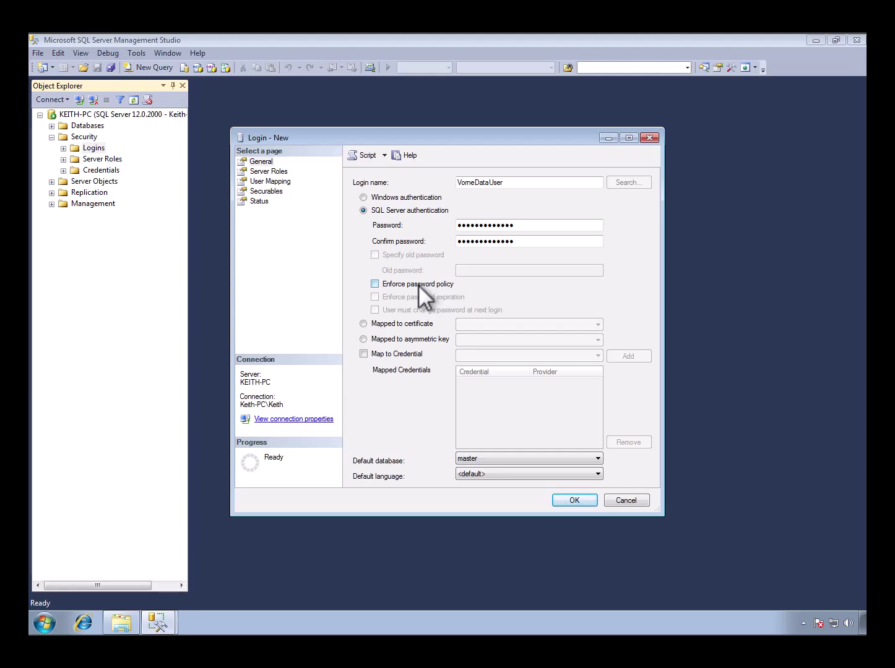
Map the login to the VorneData database with the db_owner role, create it, and close Management Studio.
{"action": "left_click", "coordinate": [276, 182]}
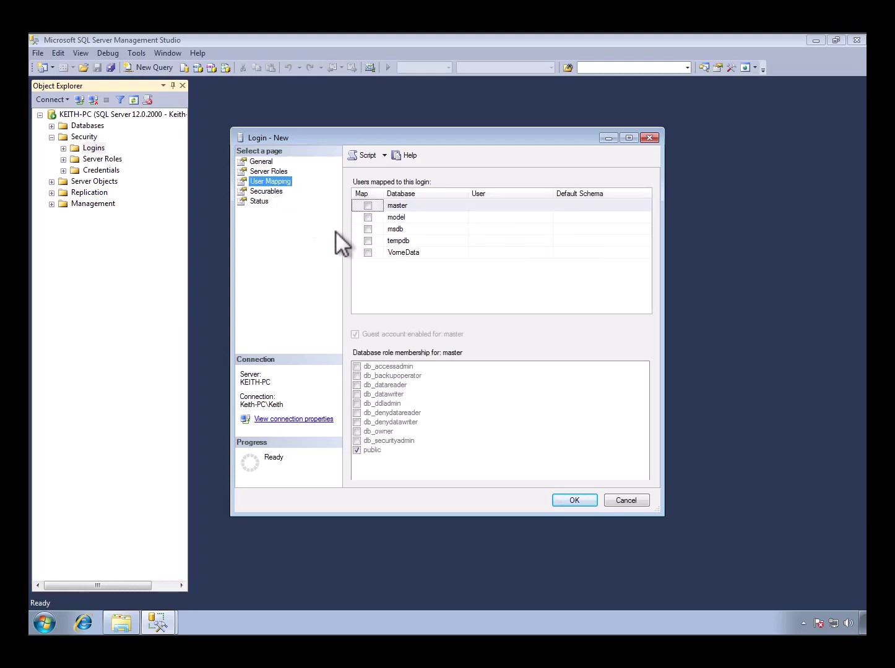
{"action": "left_click", "coordinate": [368, 252]}
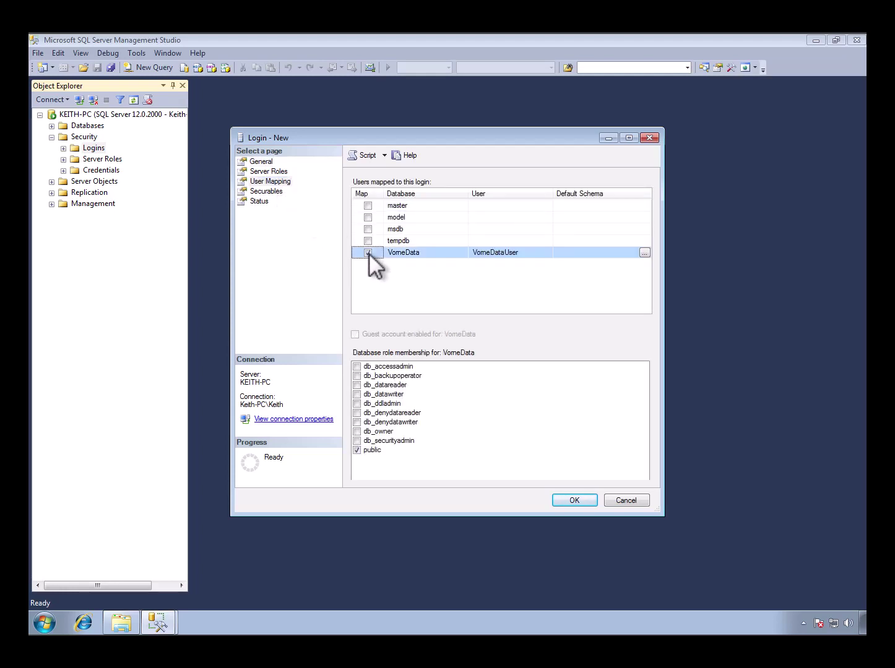
{"action": "left_click", "coordinate": [407, 432]}
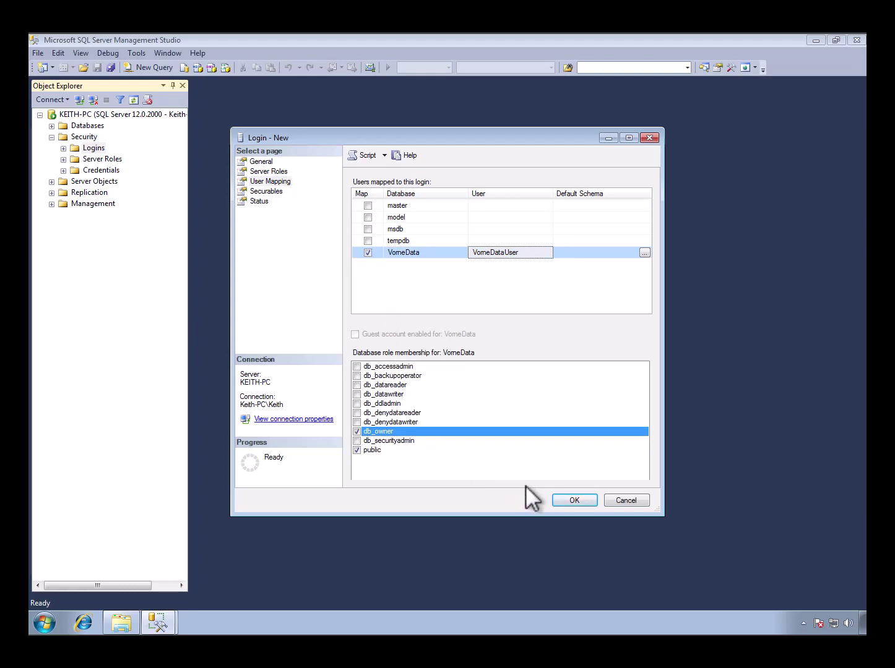
{"action": "left_click", "coordinate": [564, 504]}
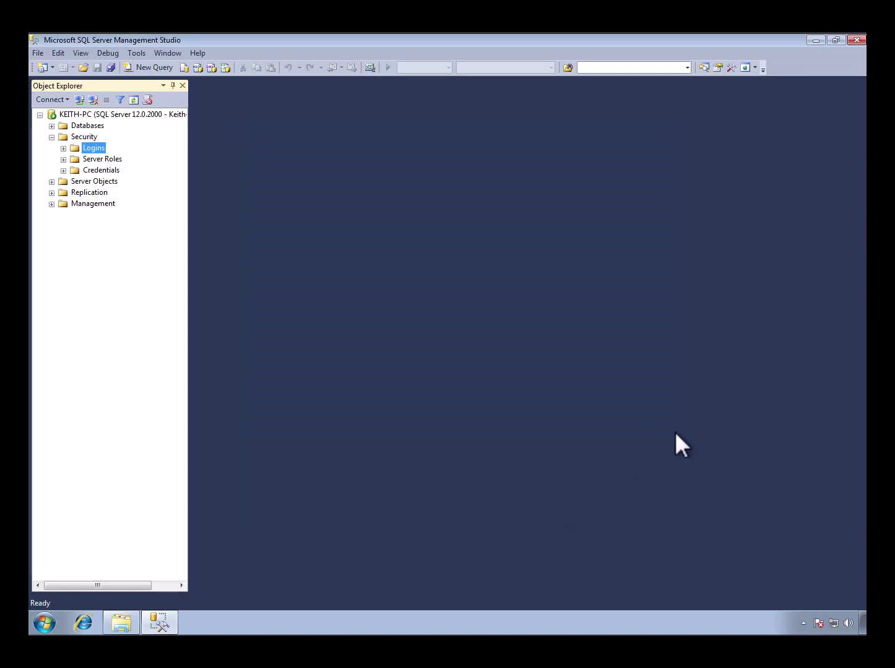
{"action": "left_click", "coordinate": [858, 41]}
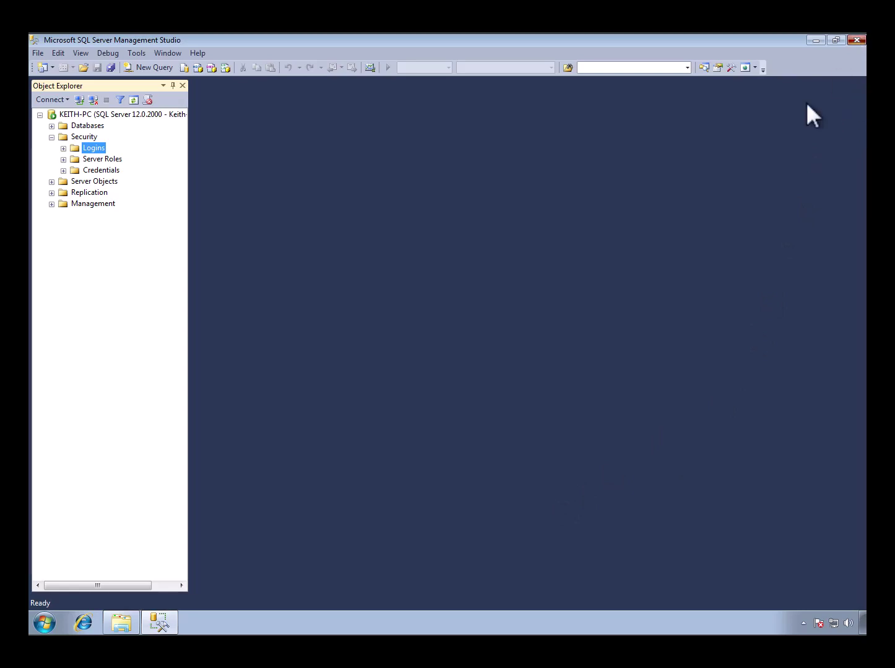